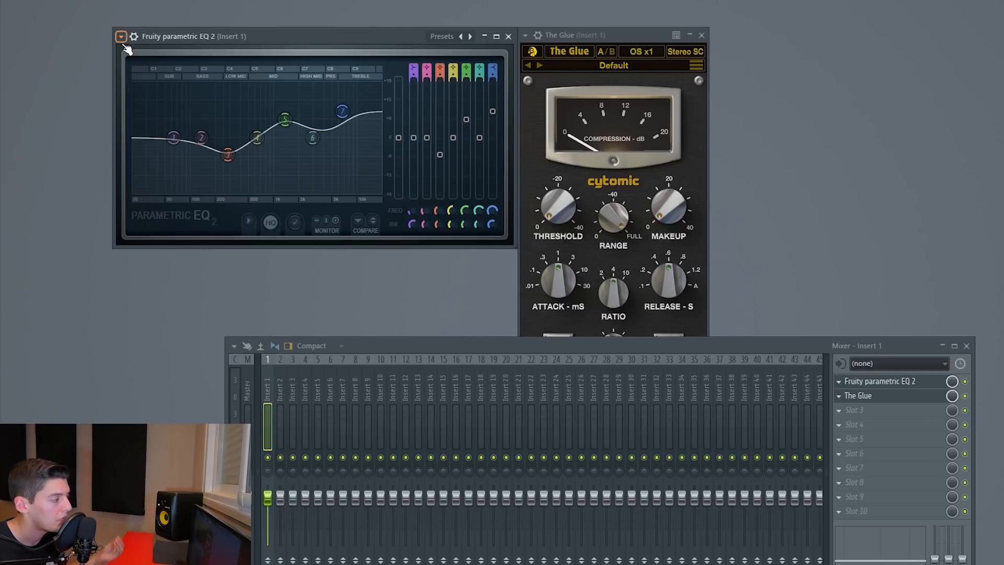
Place the Insert 1 Parametric EQ 2 window on the other side of The Glue
left_click_drag(196, 32, 798, 33)
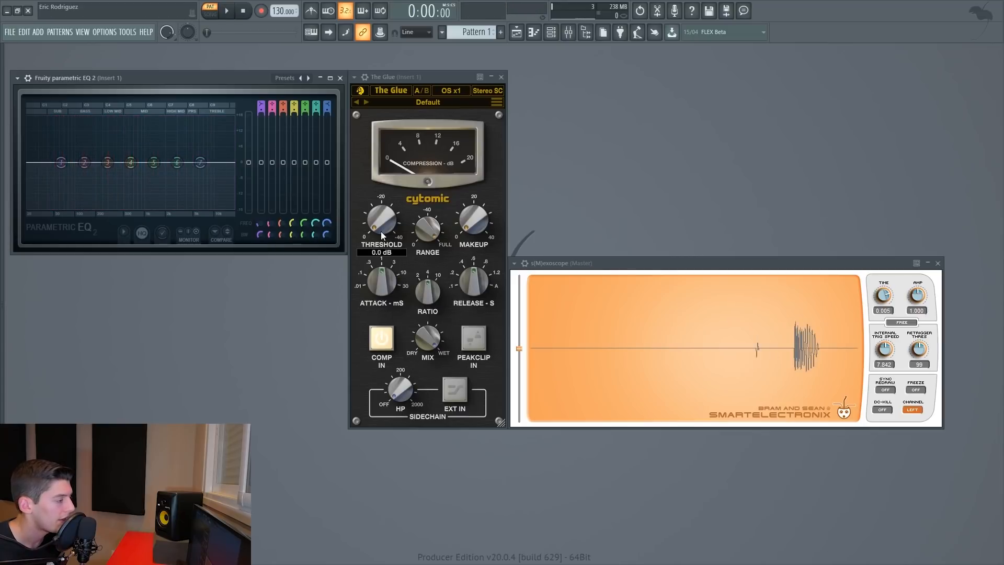
Set The Glue's threshold to about -40 dB, ratio to 10 and makeup to about 20, and lower band 2 of the EQ
left_click_drag(381, 231, 383, 49)
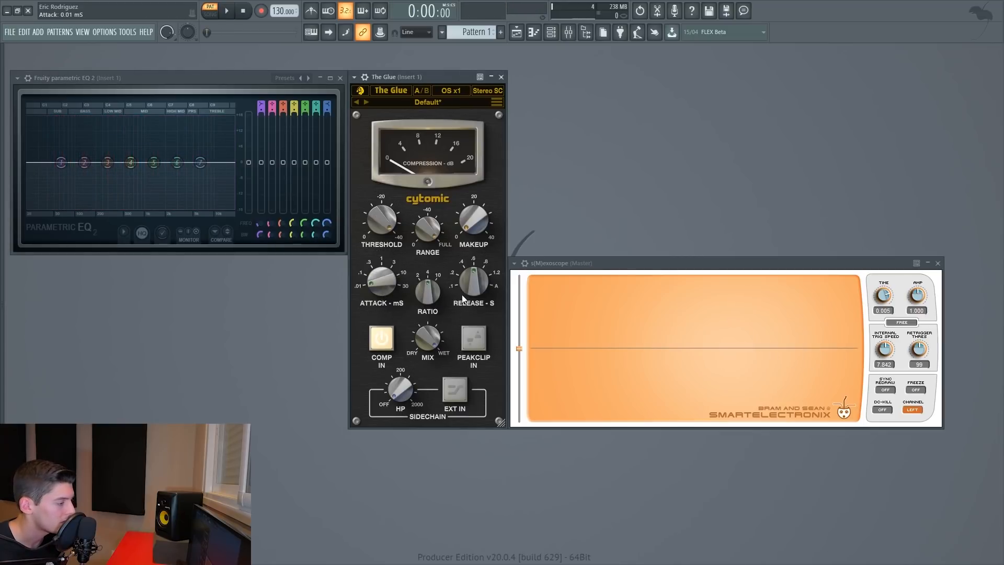
left_click_drag(428, 291, 429, 251)
left_click_drag(474, 220, 474, 156)
left_click_drag(130, 162, 97, 173)
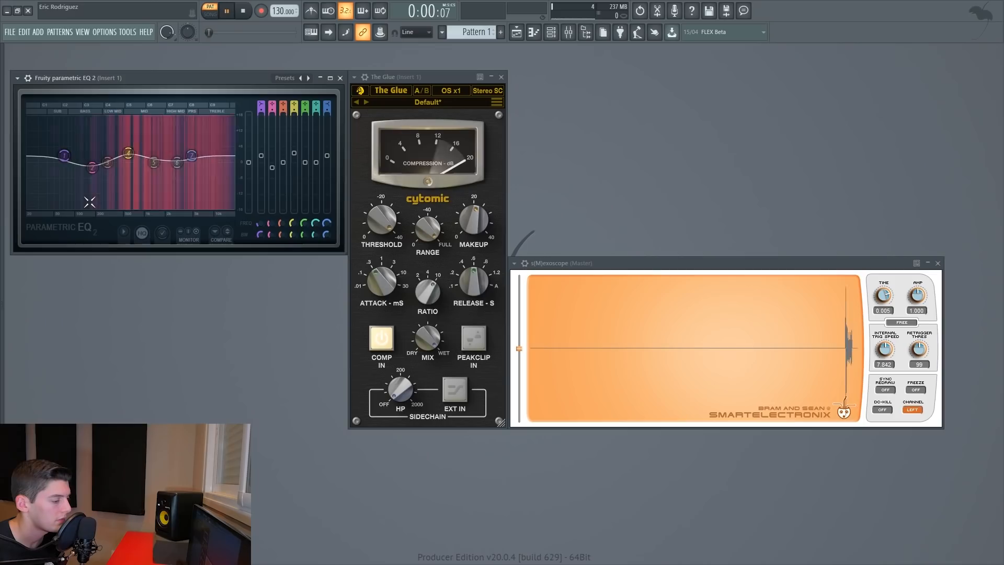
key("space")
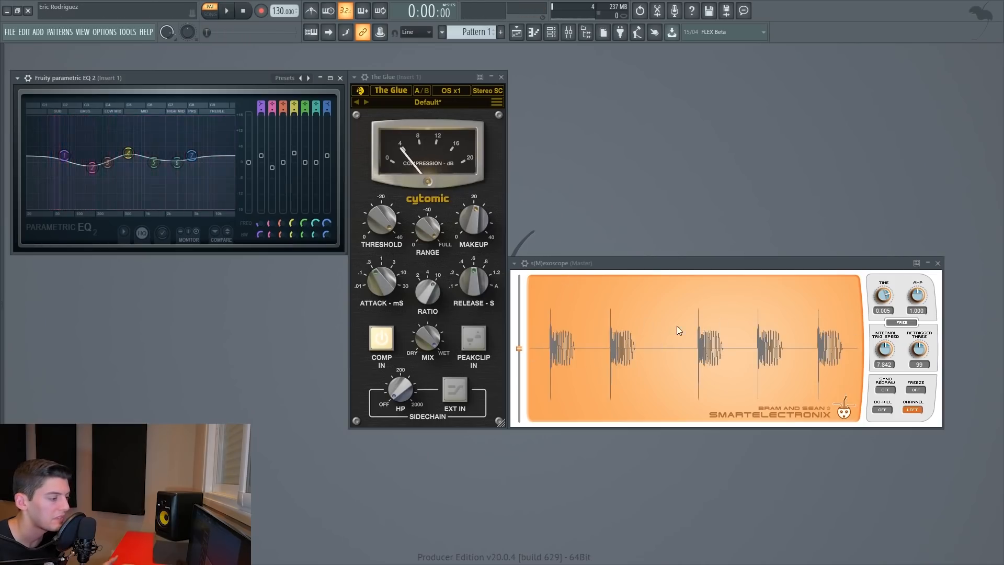
Place the Parametric EQ 2 window after The Glue, show the mixer and play the pattern to examine its waveform in the oscilloscope
left_click_drag(125, 82, 626, 82)
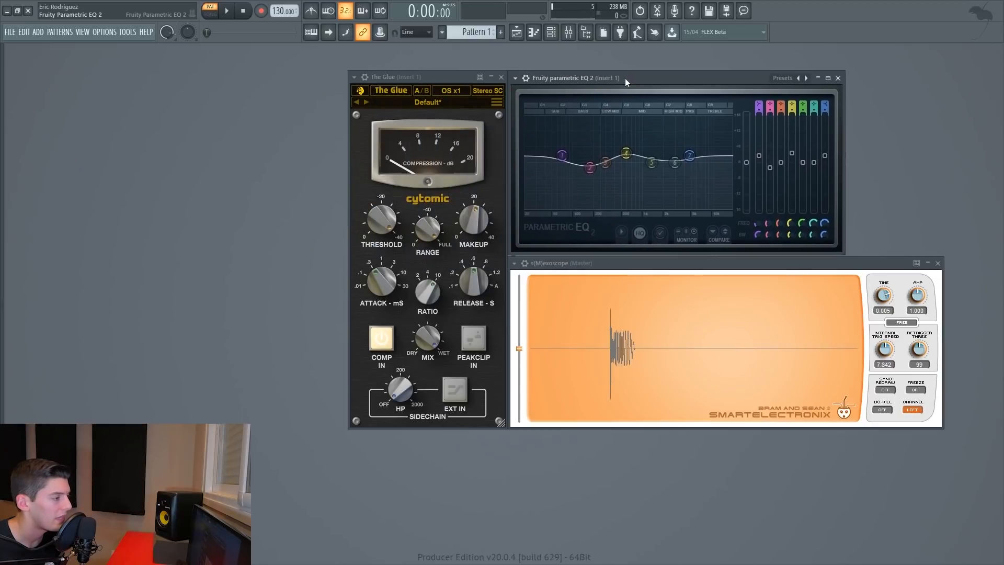
left_click(573, 33)
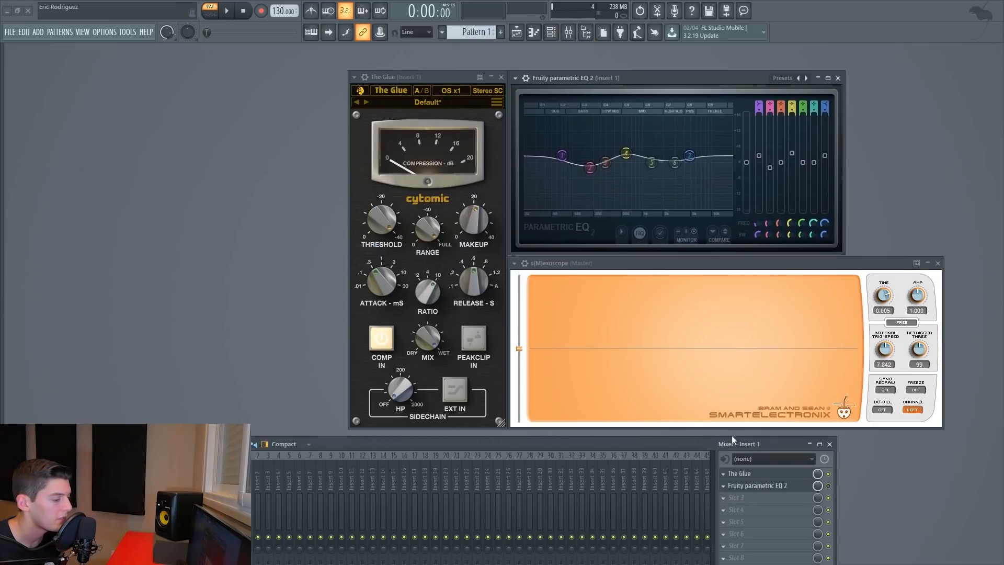
key("space")
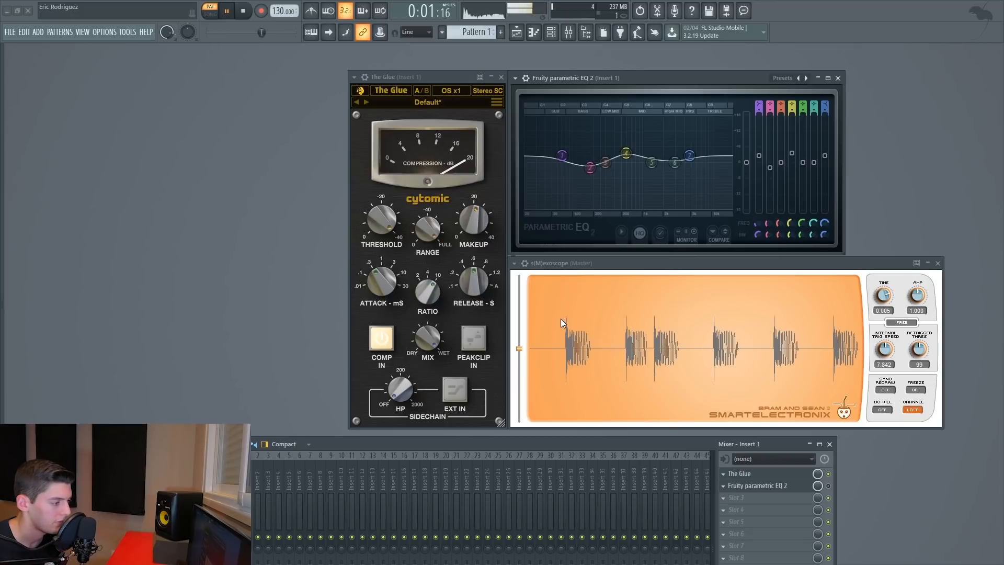
key("space")
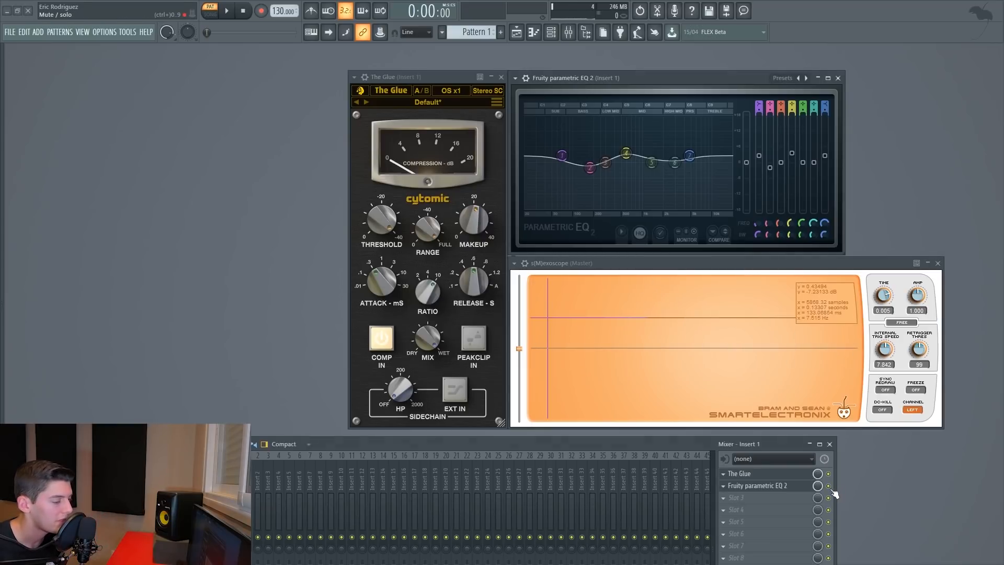
key("space")
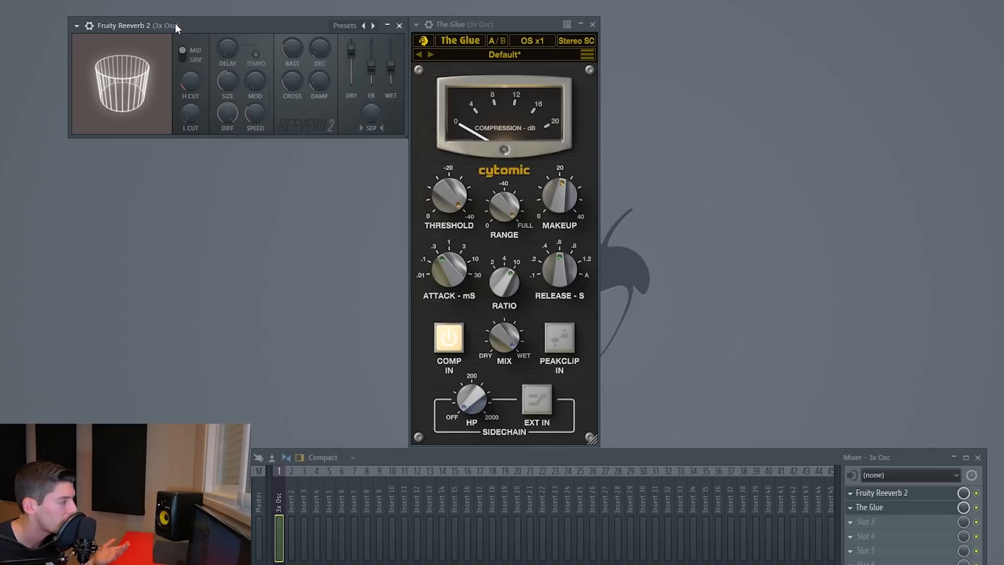
Place the Fruity Reeverb 2 window after The Glue and raise the mixer window to expose its routing section
left_click_drag(174, 23, 707, 27)
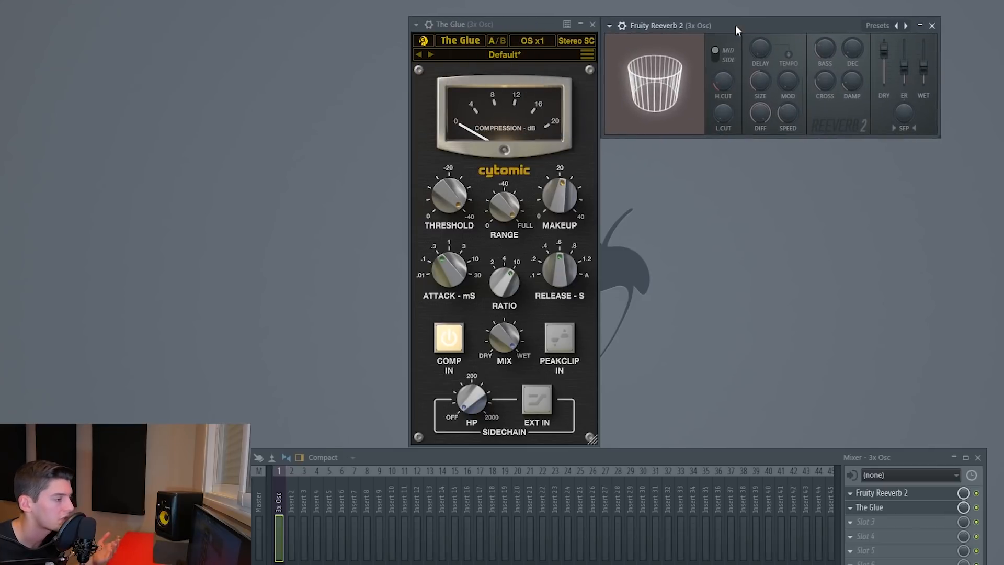
left_click_drag(805, 456, 786, 234)
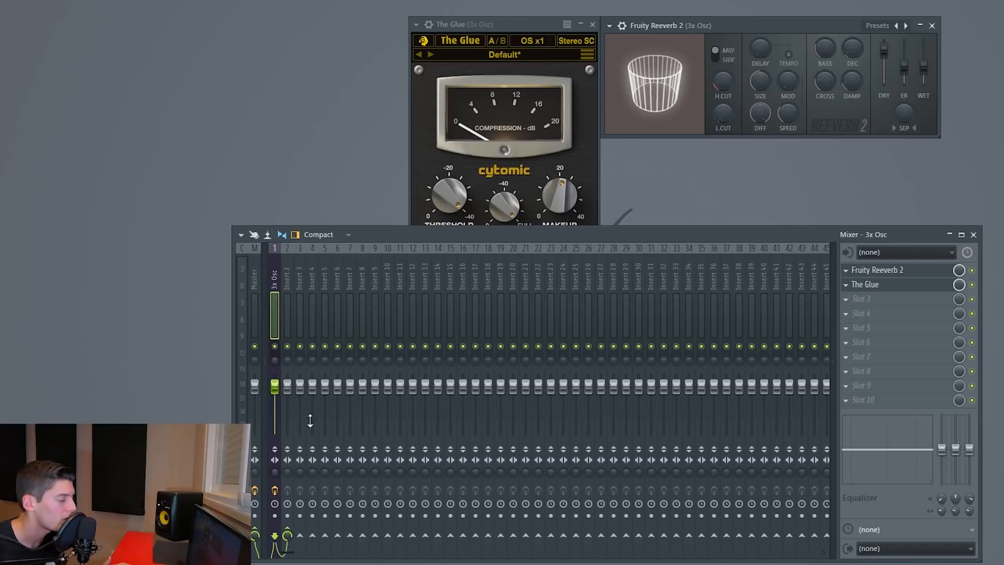
Rename mixer track Insert 2 as Reverb
left_click(285, 277)
double_click(285, 276)
type("Reverb")
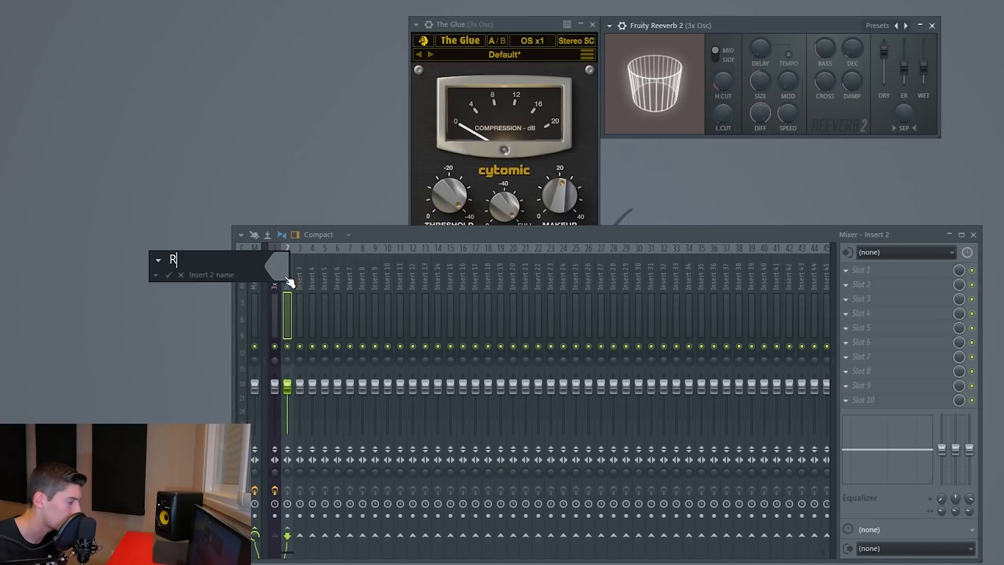
key("Return")
Copy Fruity Reeverb 2 with its settings from the 3x Osc track onto the Reverb track
left_click(274, 279)
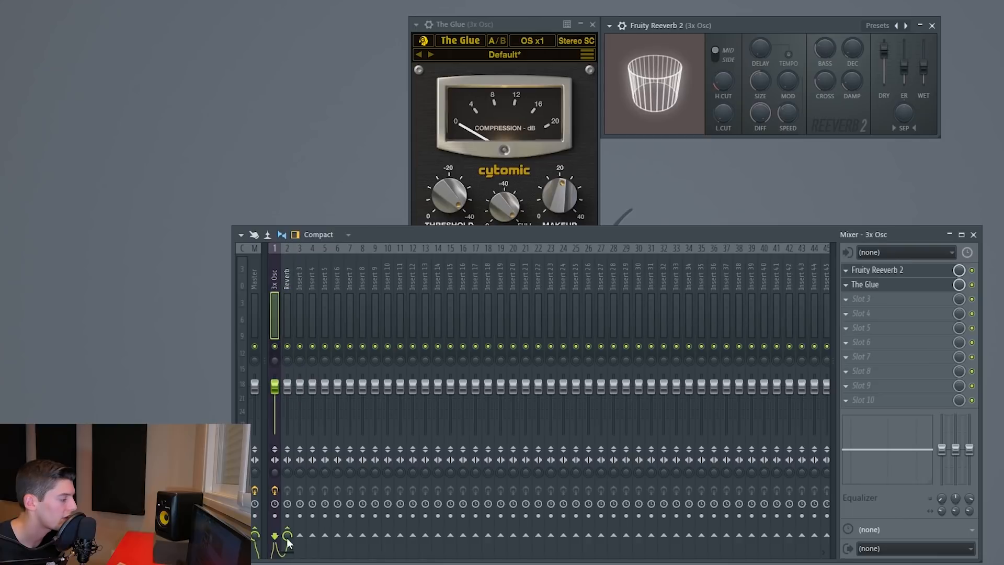
left_click(312, 529)
left_click(300, 528)
left_click(287, 280)
left_click(273, 275)
left_click(846, 271)
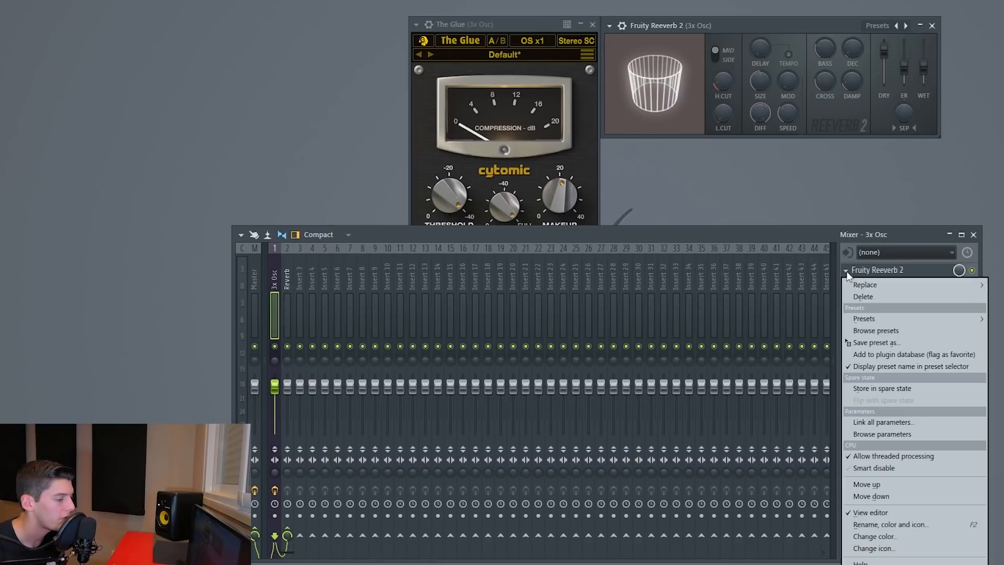
left_click_drag(866, 343, 335, 321)
left_click_drag(287, 277, 287, 278)
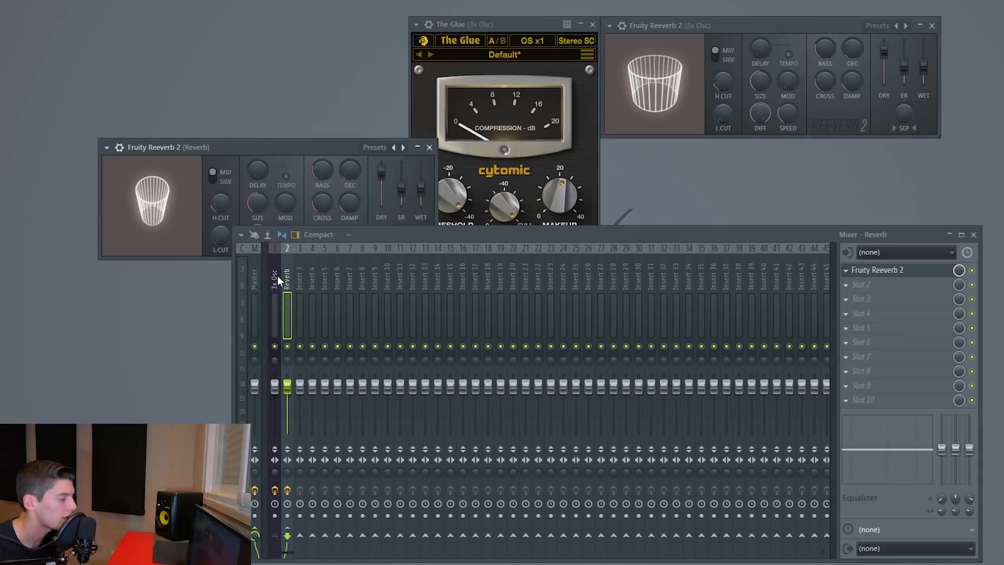
Replace Fruity Reeverb 2 in slot 1 of the 3x Osc track with Fruity Parametric EQ 2
left_click(855, 274)
left_click(868, 296)
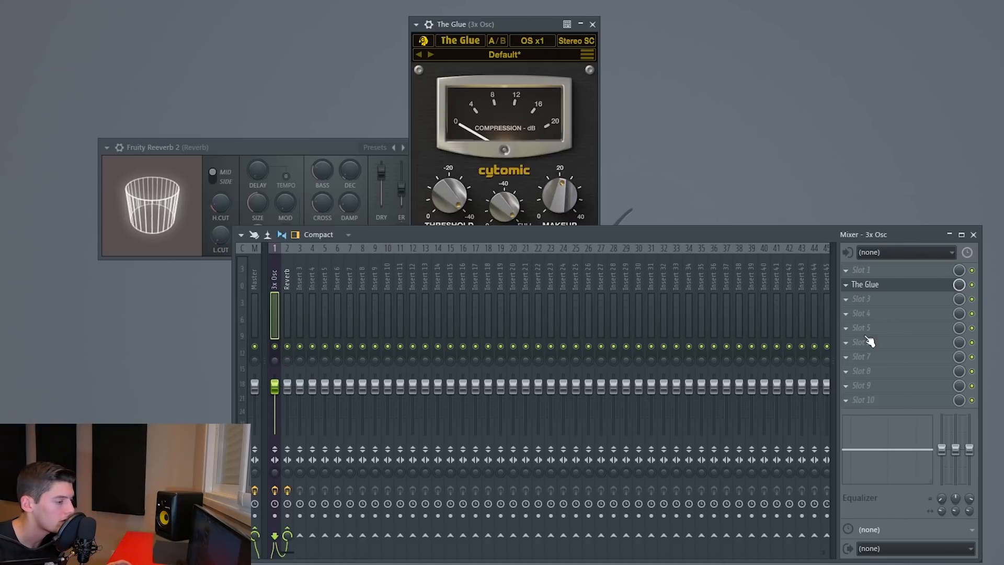
left_click(860, 270)
left_click(596, 431)
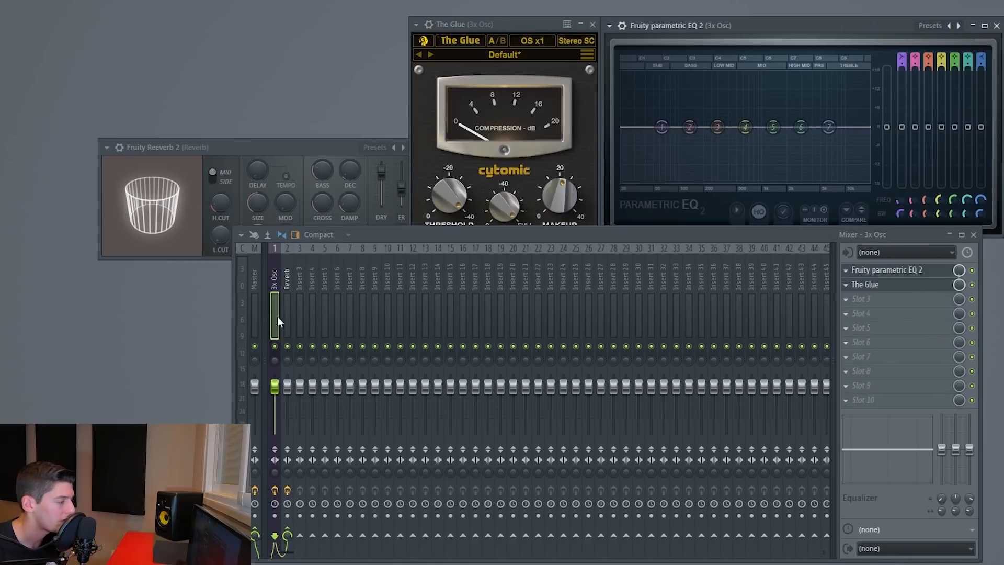
On the Reverb track, shift Fruity Reeverb 2 to slot 2 and load Fruity Parametric EQ 2 into slots 1 and 3
left_click(291, 283)
left_click_drag(884, 277, 882, 291)
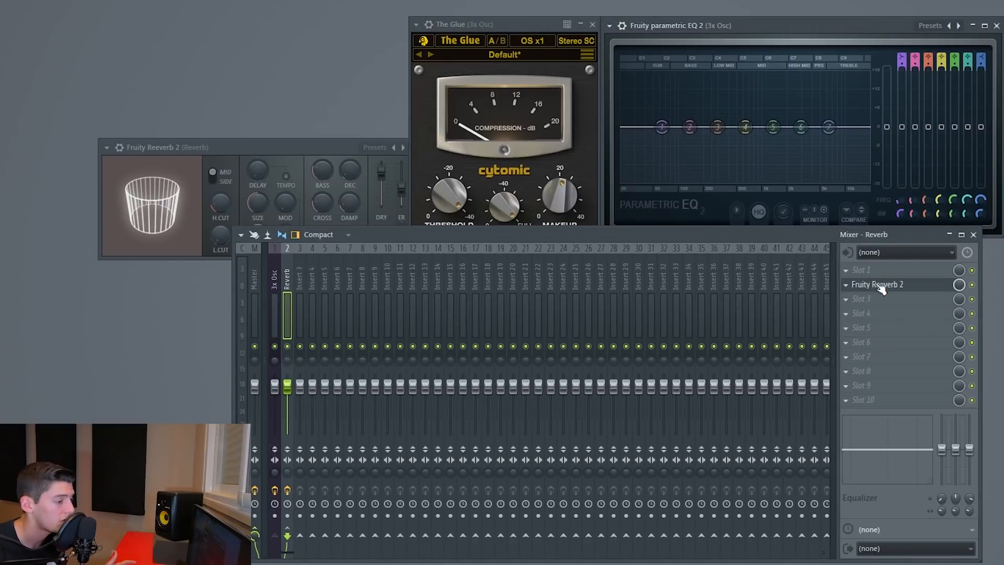
left_click(868, 272)
left_click(605, 436)
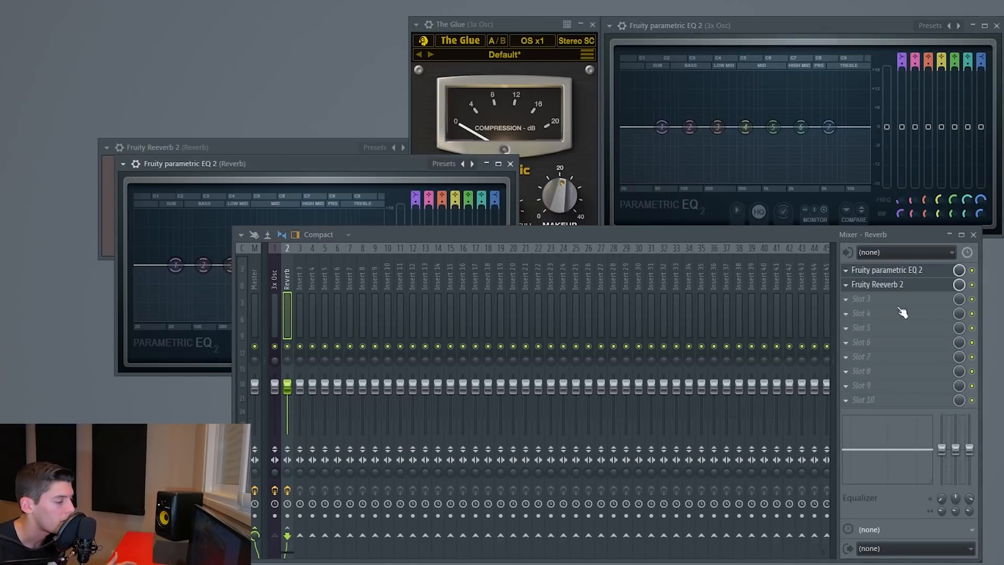
left_click(868, 299)
left_click(643, 436)
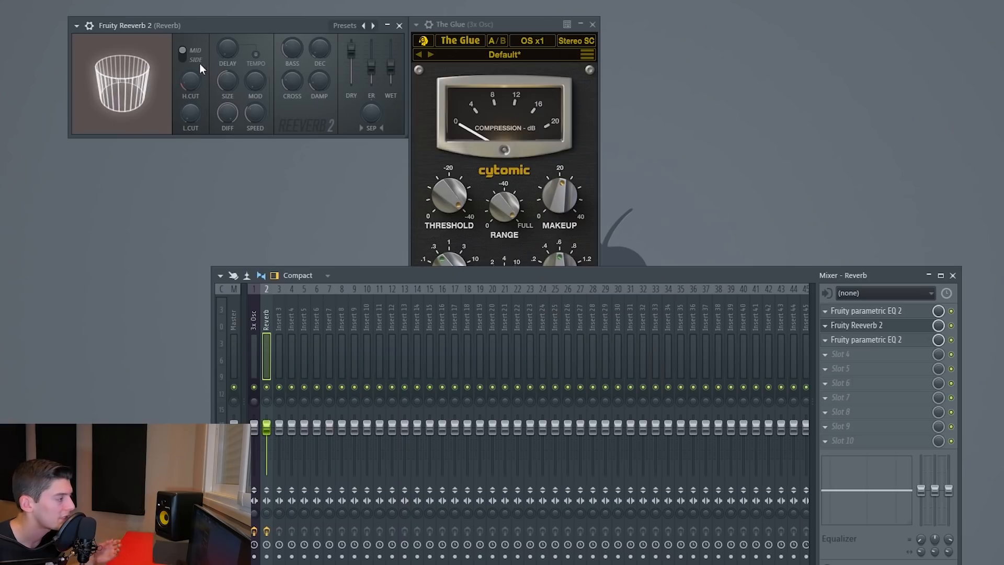
Compare the effect chains on the 3x Osc and Reverb mixer tracks
mouse_move(229, 24)
left_mouse_down()
mouse_move(220, 27)
mouse_move(835, 30)
mouse_move(224, 24)
left_mouse_up()
left_click(255, 334)
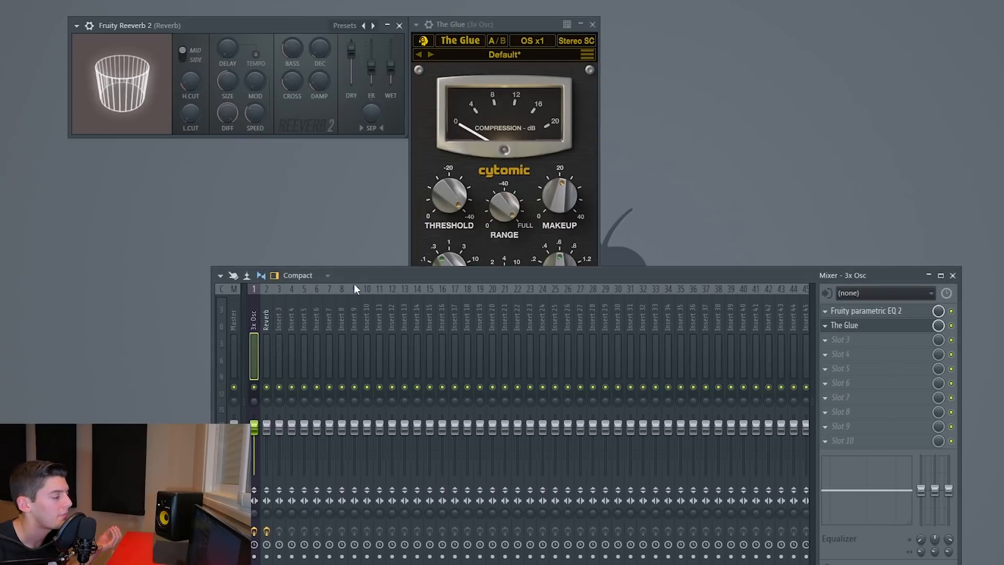
left_click_drag(365, 278, 361, 202)
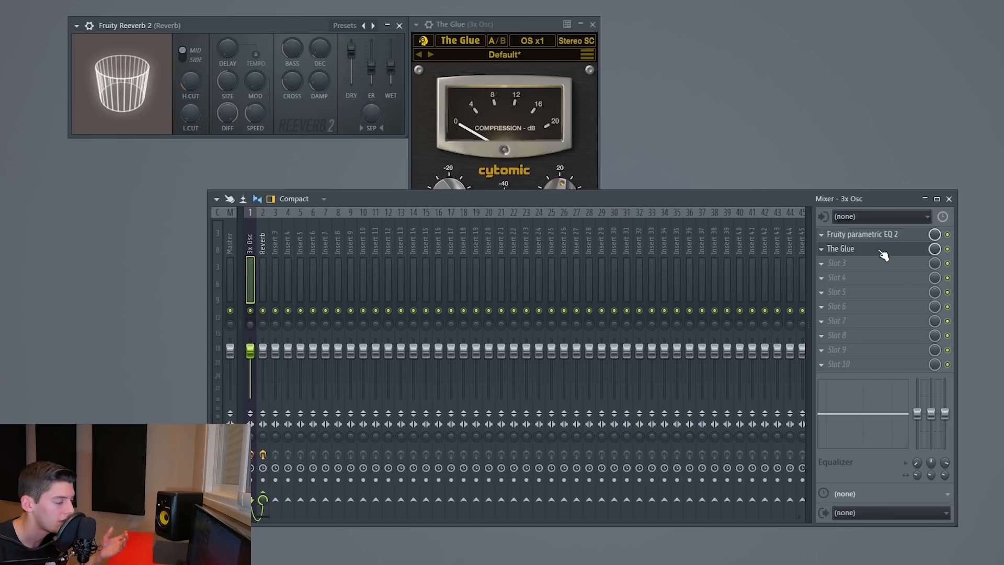
left_click(264, 250)
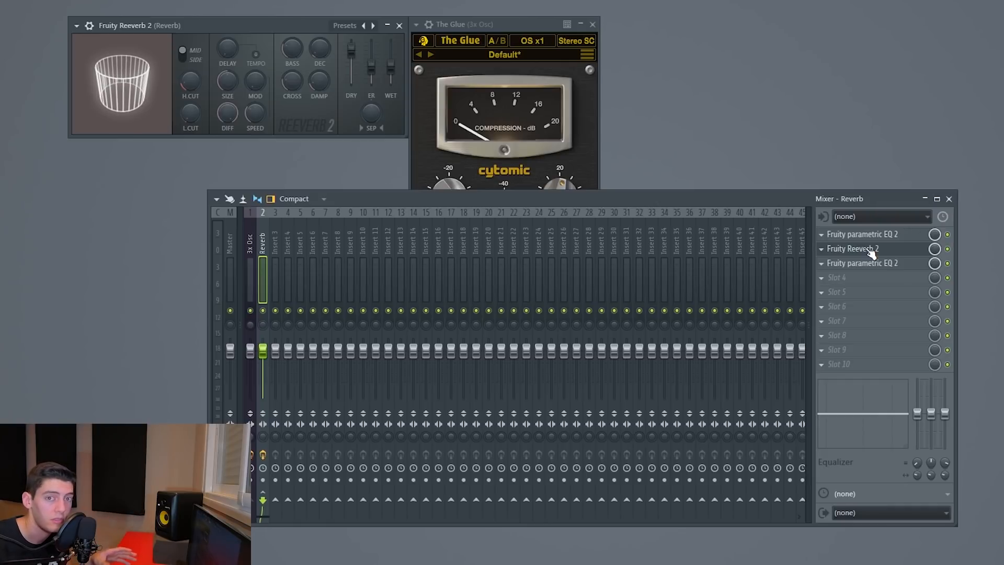
left_click_drag(350, 198, 345, 180)
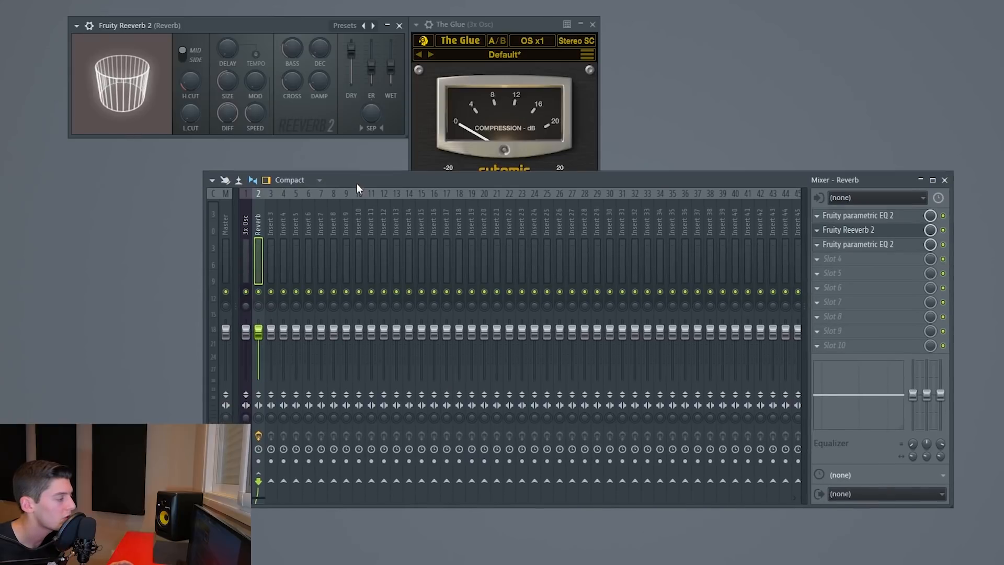
Route both the 3x Osc track and the Reverb track to Insert 3 only
left_click(245, 250)
right_click(261, 479)
left_click(285, 502)
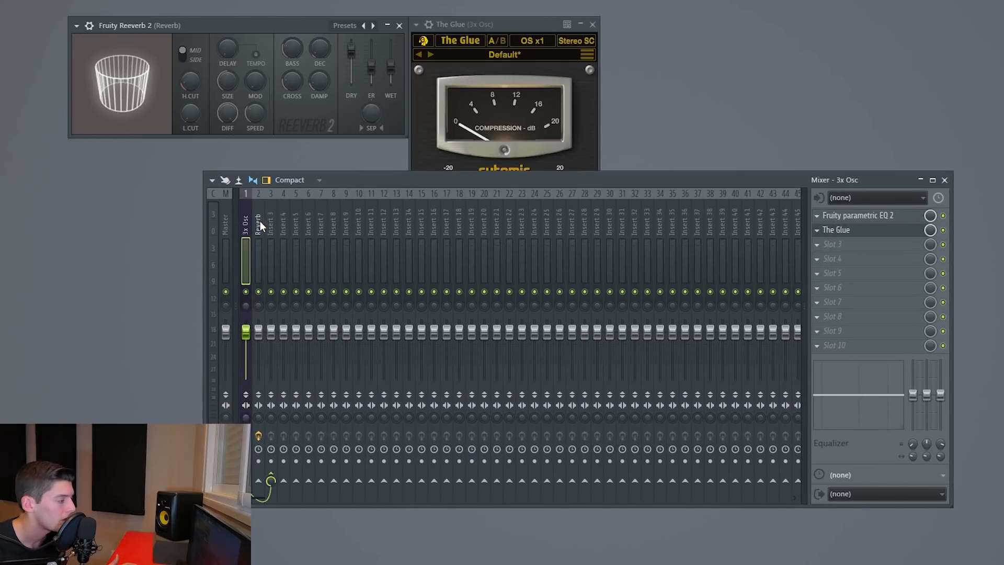
left_click(259, 222)
right_click(271, 481)
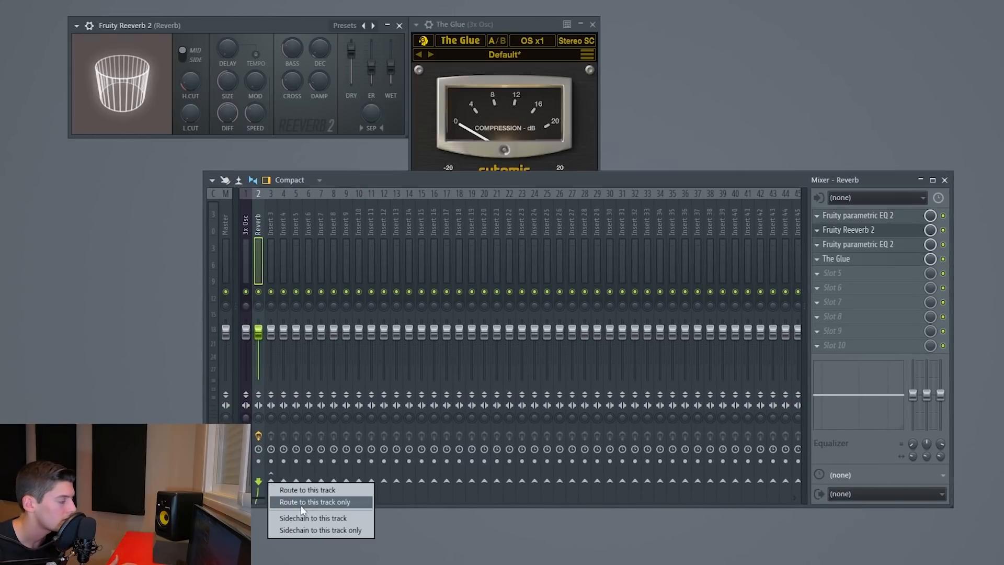
left_click(304, 502)
Add a send from the 3x Osc track to the Reverb track
left_click(247, 231)
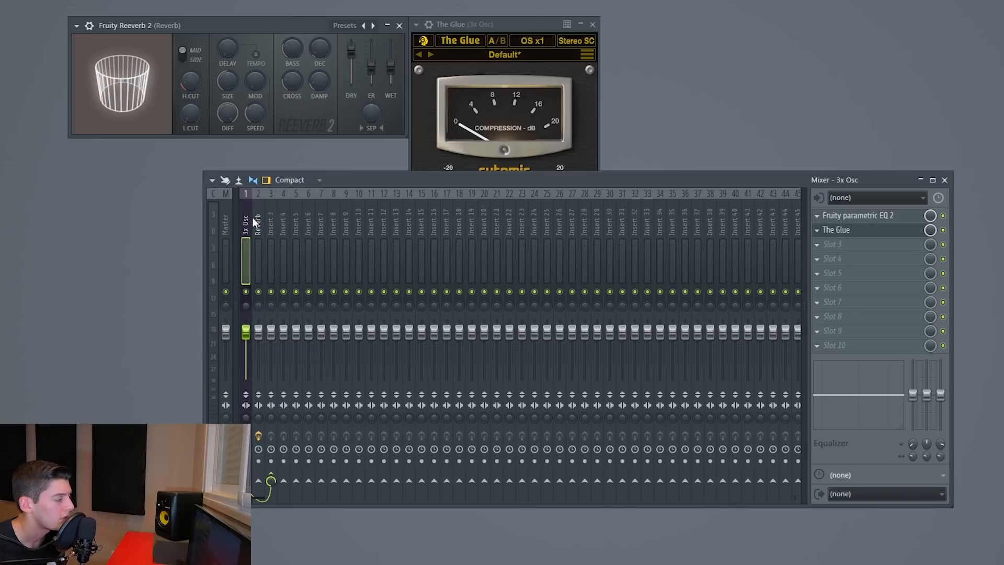
left_click(255, 225)
left_click(247, 227)
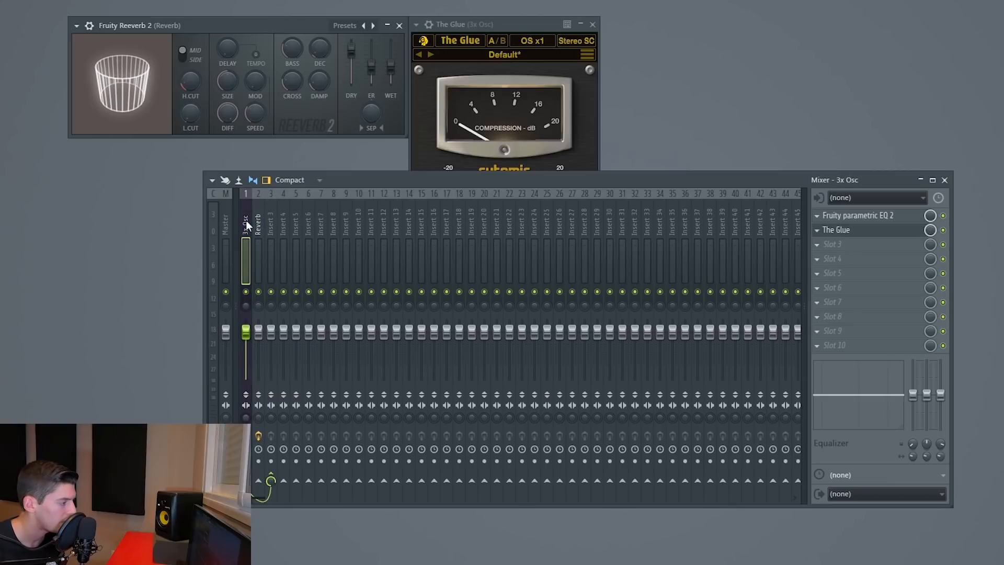
left_click(259, 480)
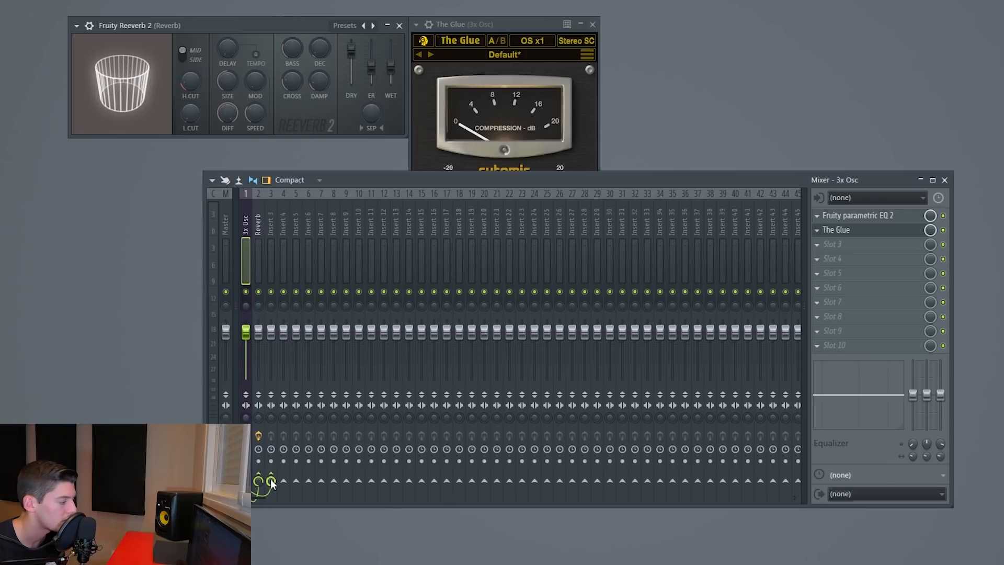
Pull the dry level of Fruity Reeverb 2 on the Reverb track all the way down
left_click(256, 230)
left_click(271, 224)
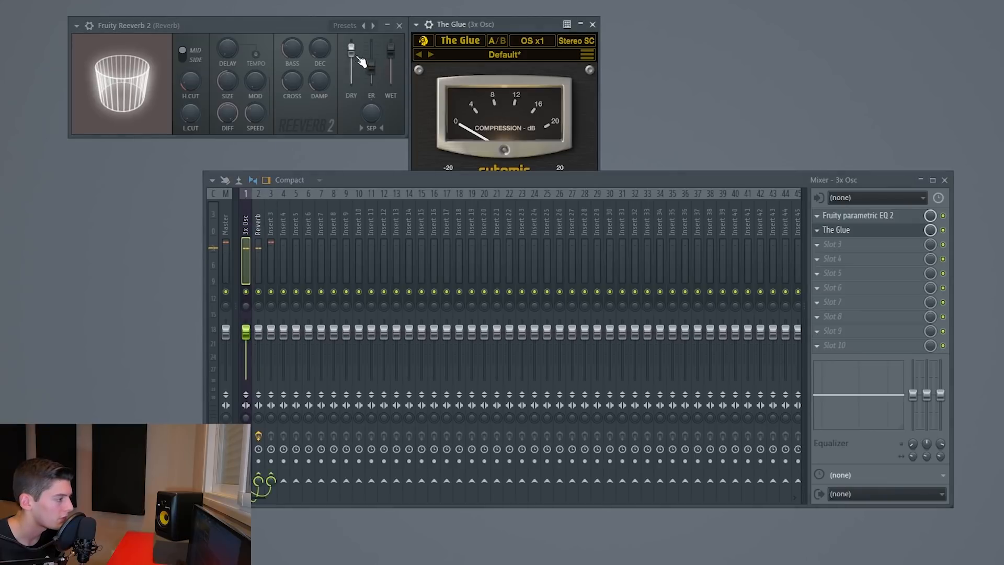
left_click_drag(361, 61, 354, 82)
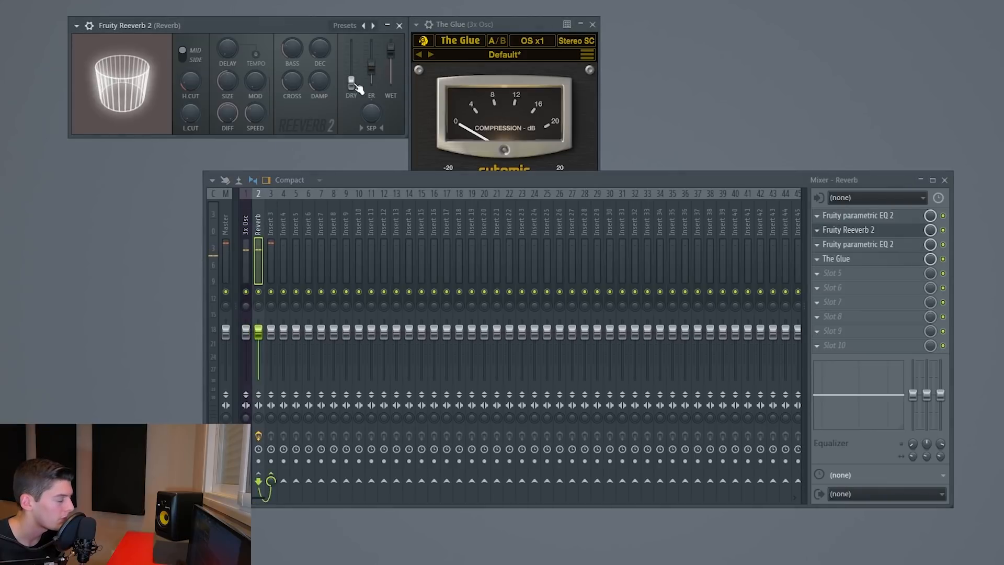
Load The Glue into slot 2 of Insert 3 and move its window up beside the other compressor
left_click(274, 226)
left_click(869, 227)
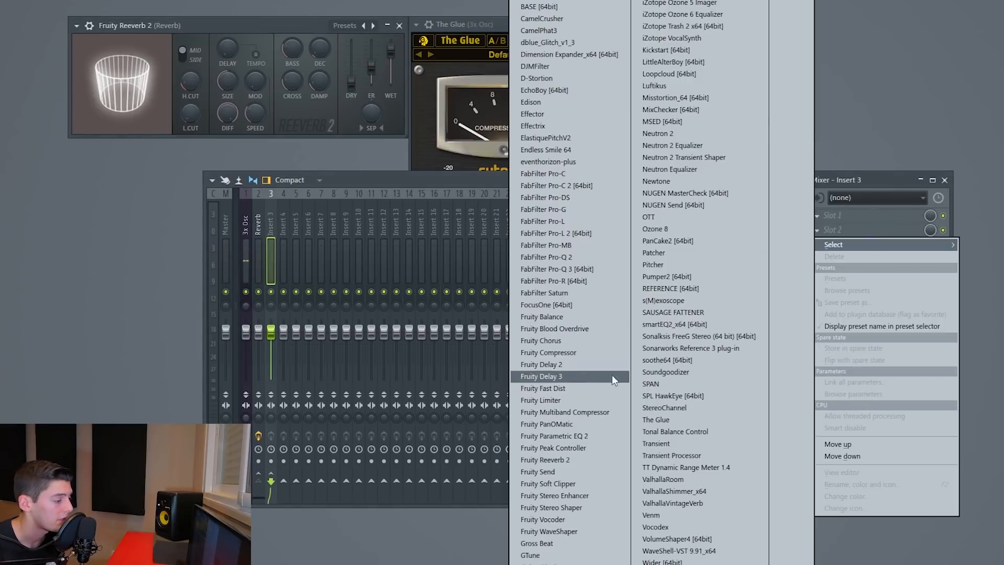
left_click(660, 419)
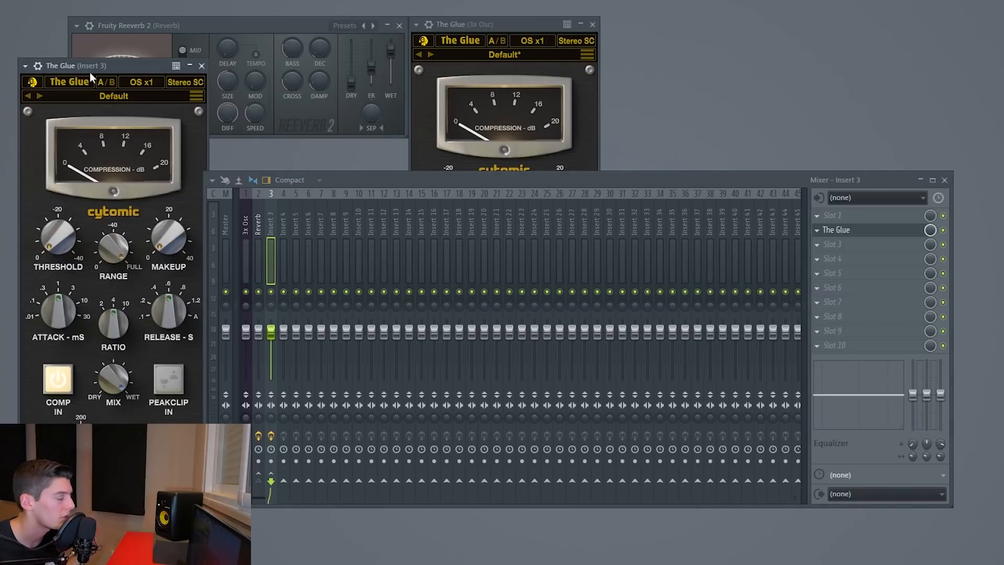
left_click_drag(89, 72, 237, 41)
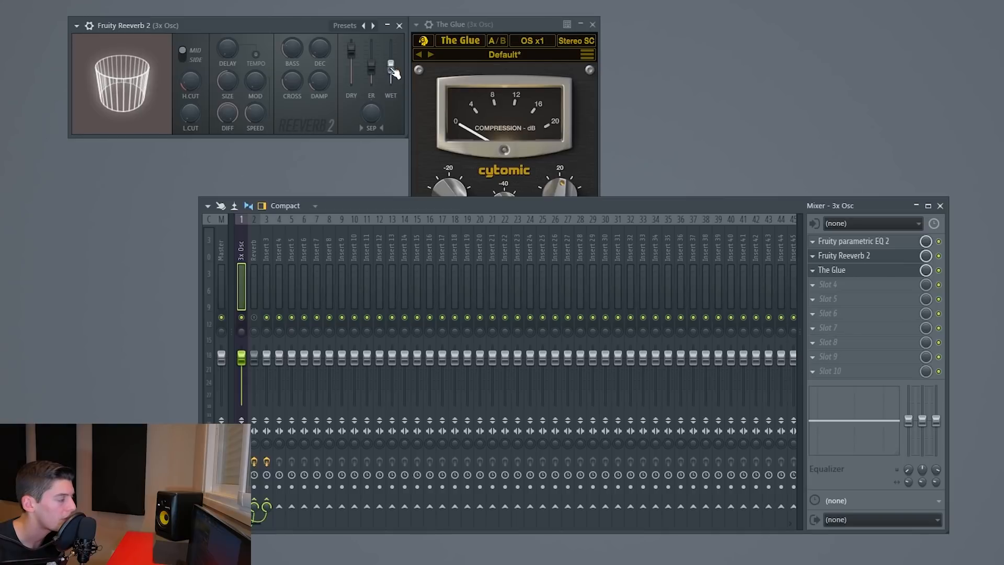
Raise the wet level of Fruity Reeverb 2 on the 3x Osc track
left_click_drag(390, 67, 391, 48)
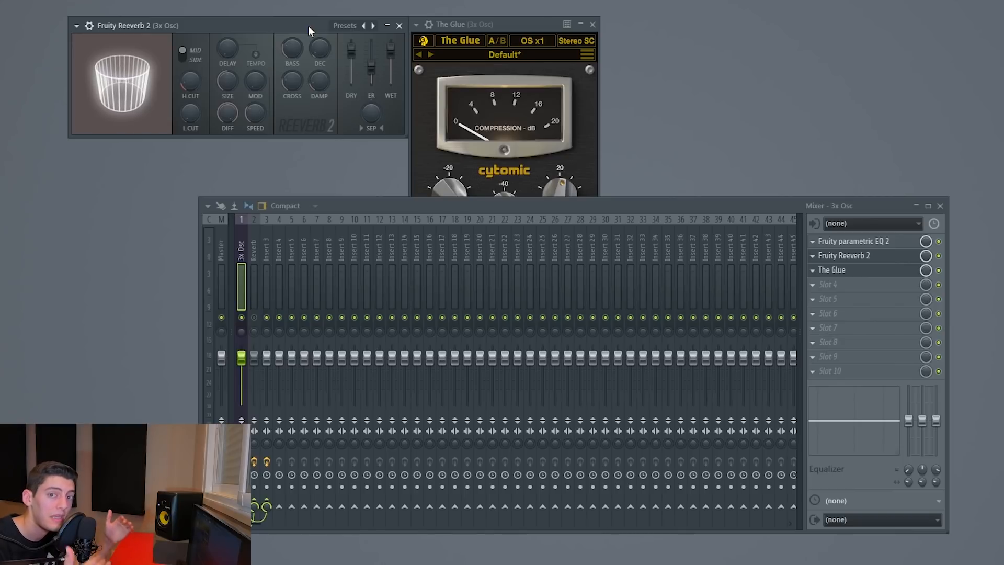
Show the s(M)exoscope on the Master track and play the sound to examine the waveform with reverb before compression
left_click(220, 242)
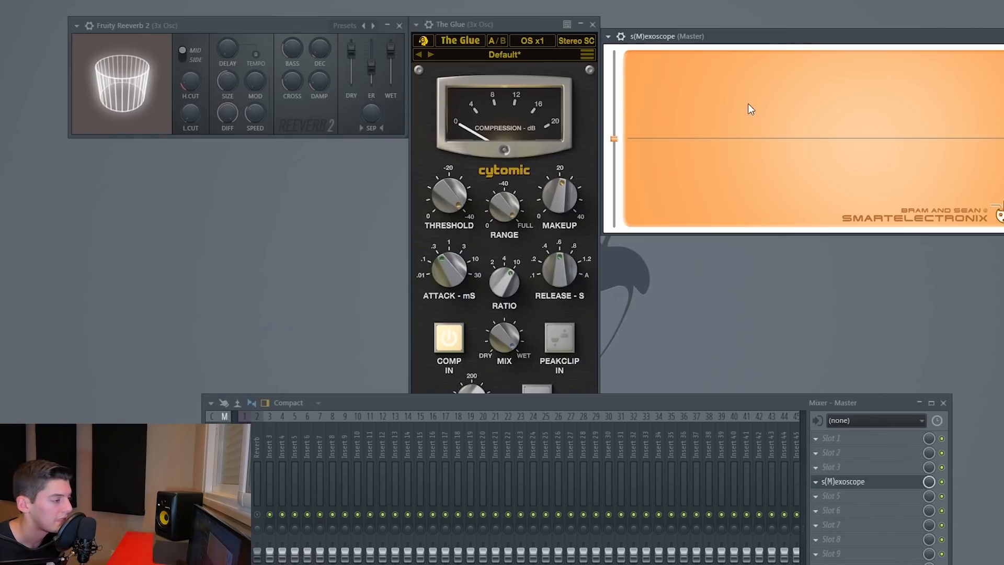
key("space")
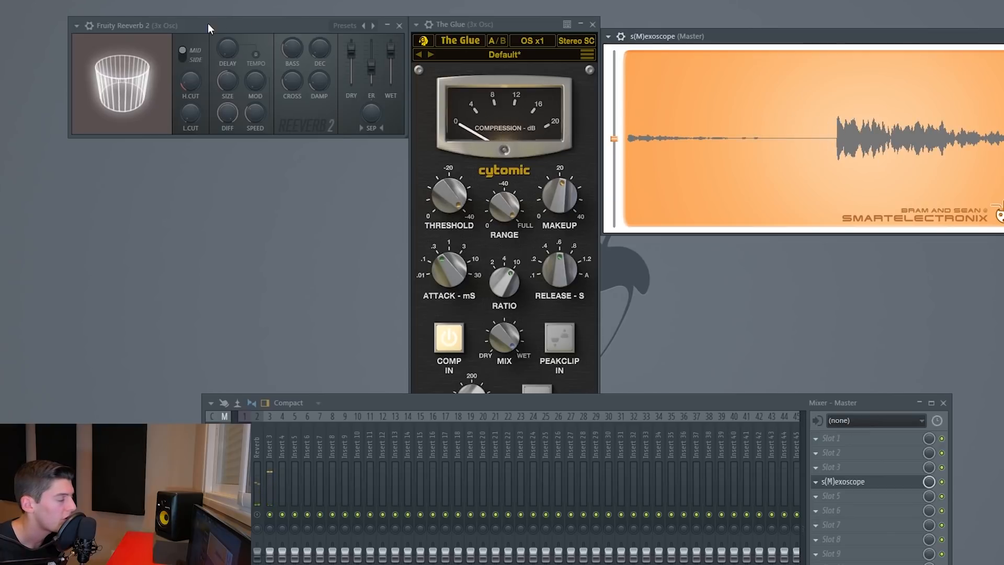
Arrange the plugin windows so The Glue comes before Fruity Reeverb 2, with the s(M)exoscope below the reverb
left_click_drag(208, 24, 766, 23)
left_click_drag(684, 24, 659, 24)
left_click_drag(893, 37, 892, 157)
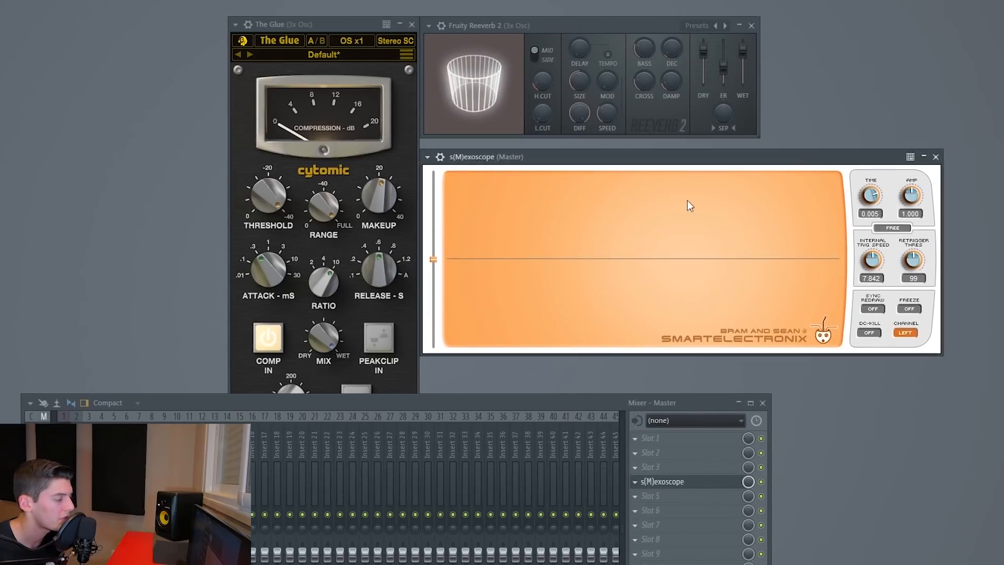
Move The Glue ahead of Fruity Reeverb 2 in the 3x Osc track's effect chain and play the sound
left_click(64, 471)
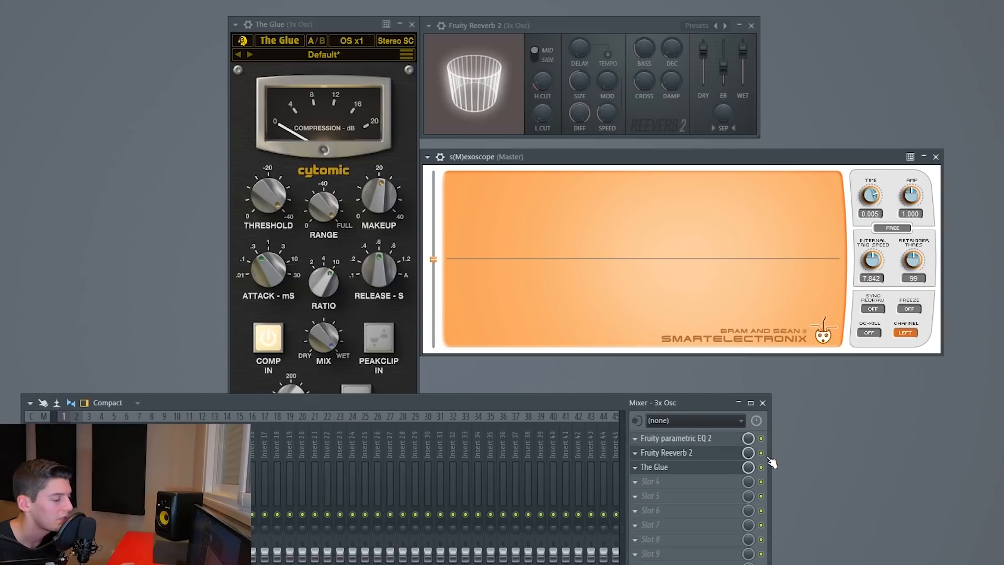
scroll(698, 468, "up", 1)
key("space")
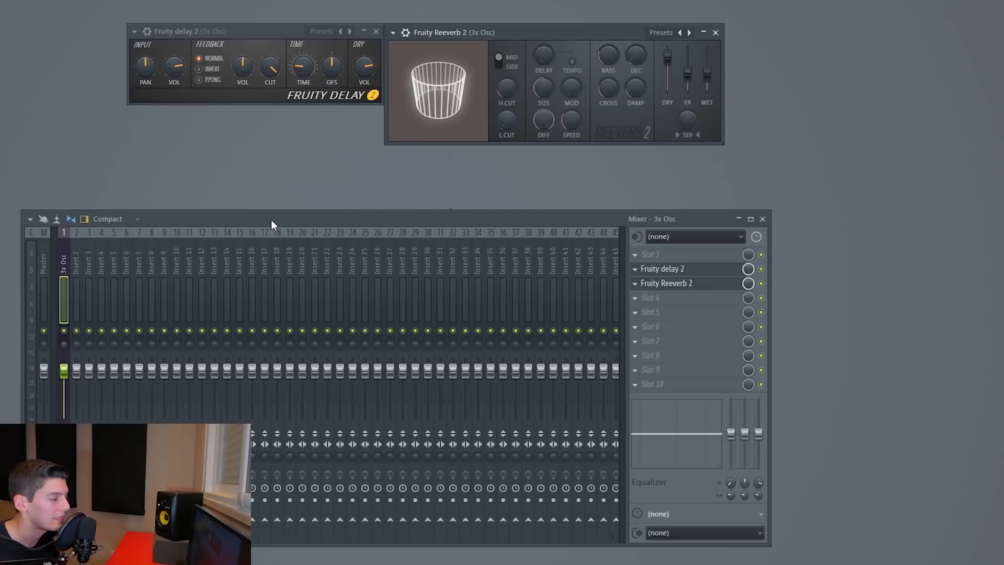
Bypass Fruity Reeverb 2 and toggle Fruity delay 2 off and on again on the 3x Osc track to hear the delay alone
left_click(761, 283)
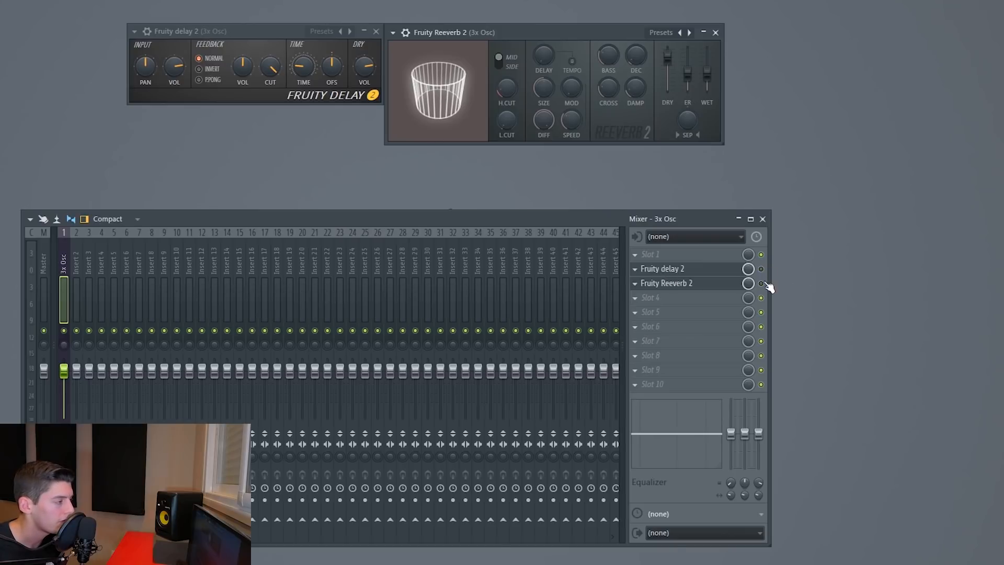
left_click(762, 269)
left_click(761, 269)
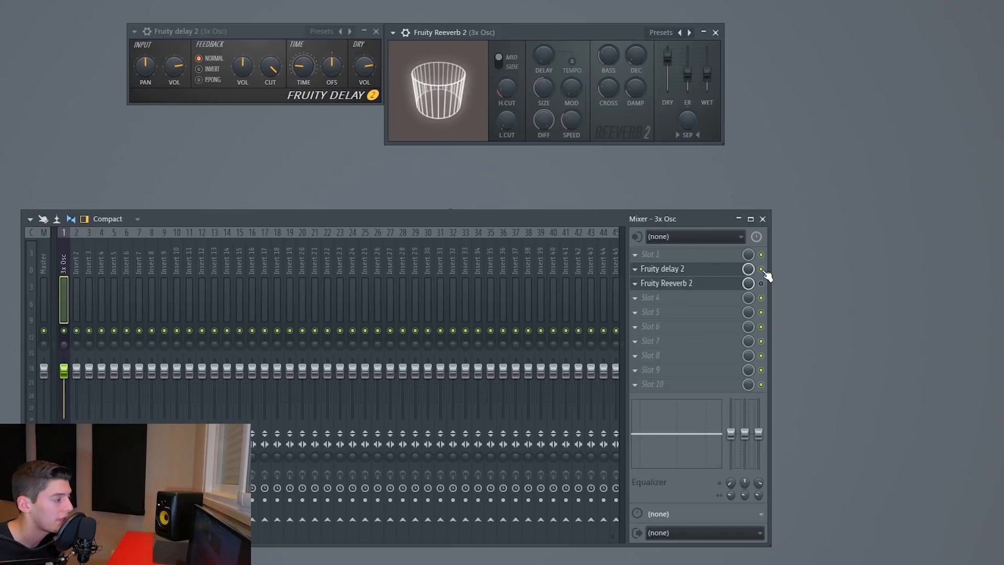
key("space")
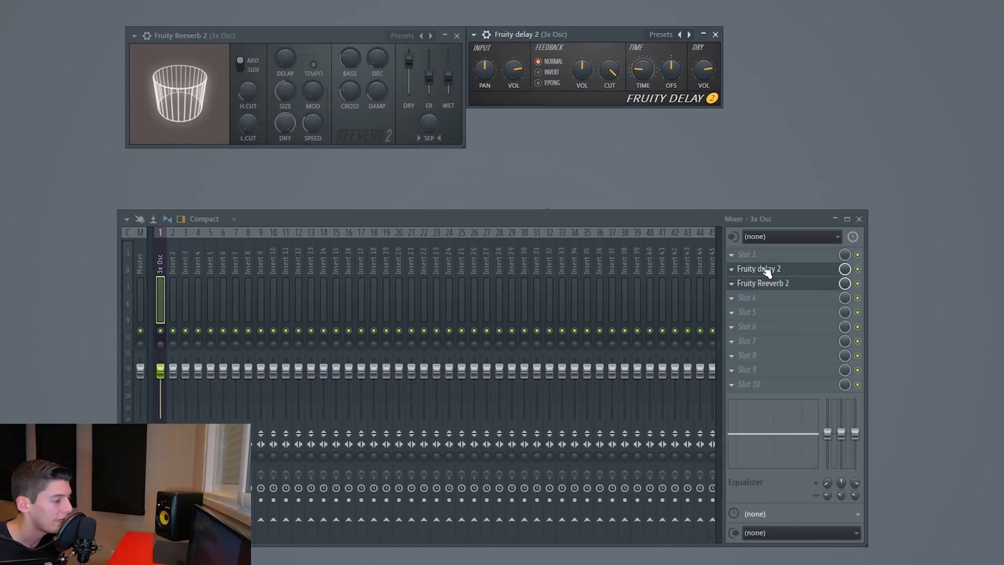
Reorder the 3x Osc effects so Fruity Reeverb 2 sits before Fruity delay 2, and play the sound
left_click_drag(767, 270, 766, 285)
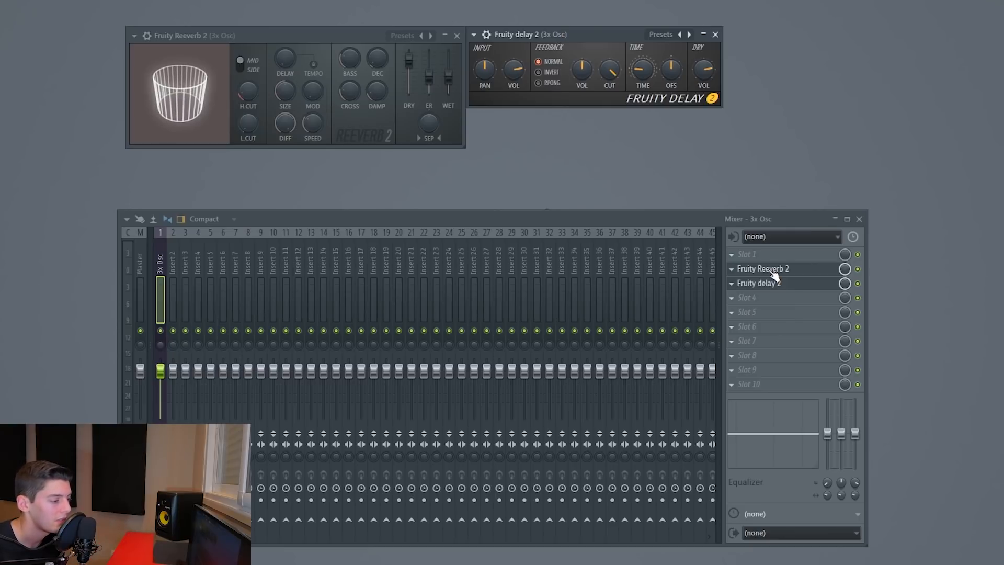
left_click_drag(774, 271, 773, 285)
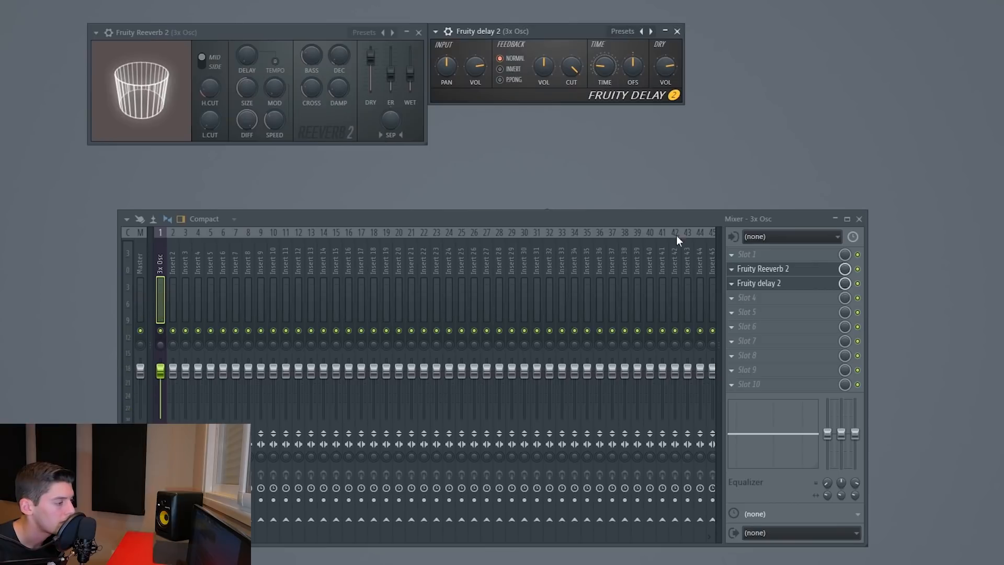
key("space")
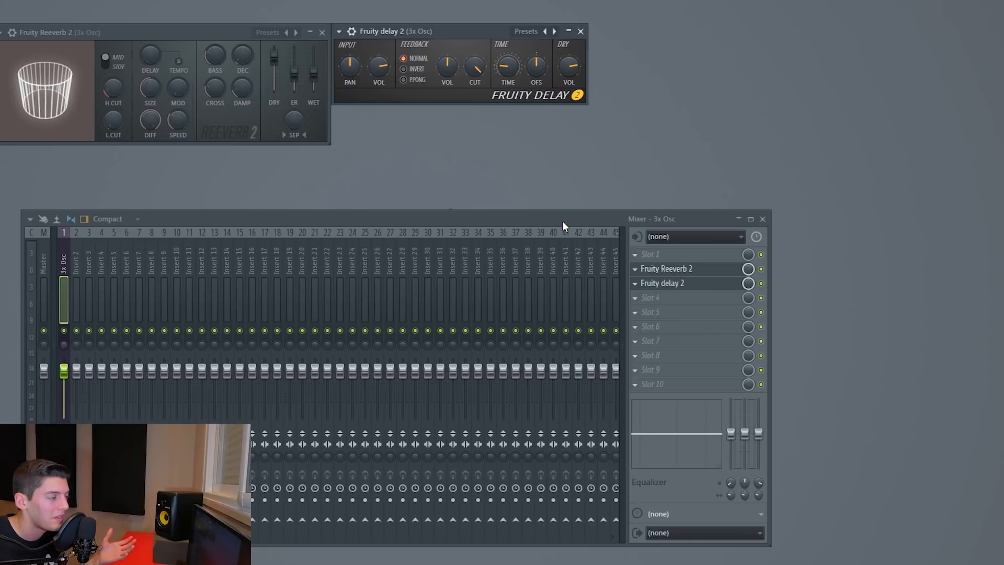
Swap the two plugin windows so Fruity delay 2 is shown before Fruity Reeverb 2
left_click_drag(444, 33, 280, 58)
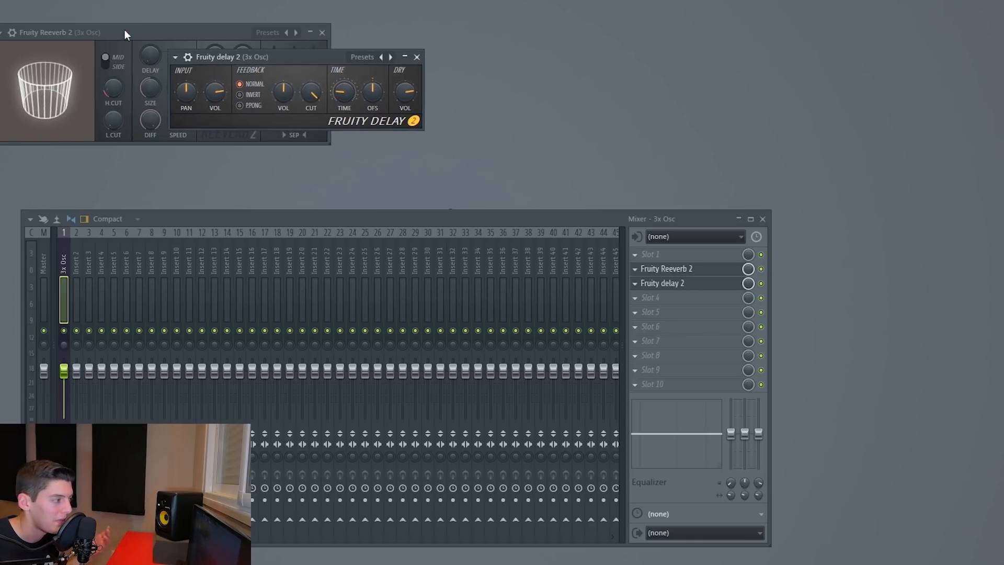
left_click_drag(124, 32, 468, 39)
left_click_drag(281, 57, 190, 40)
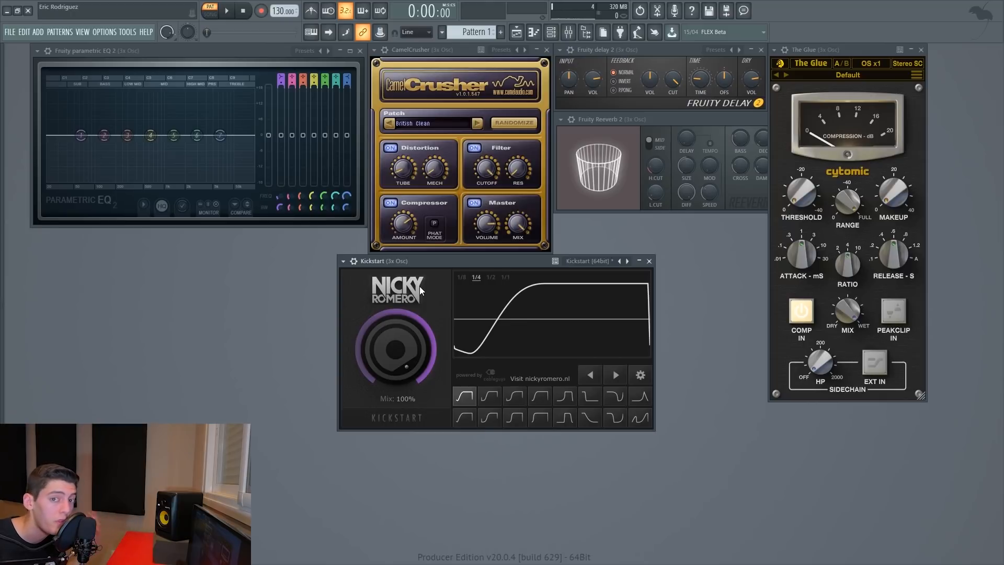
left_click_drag(472, 259, 474, 280)
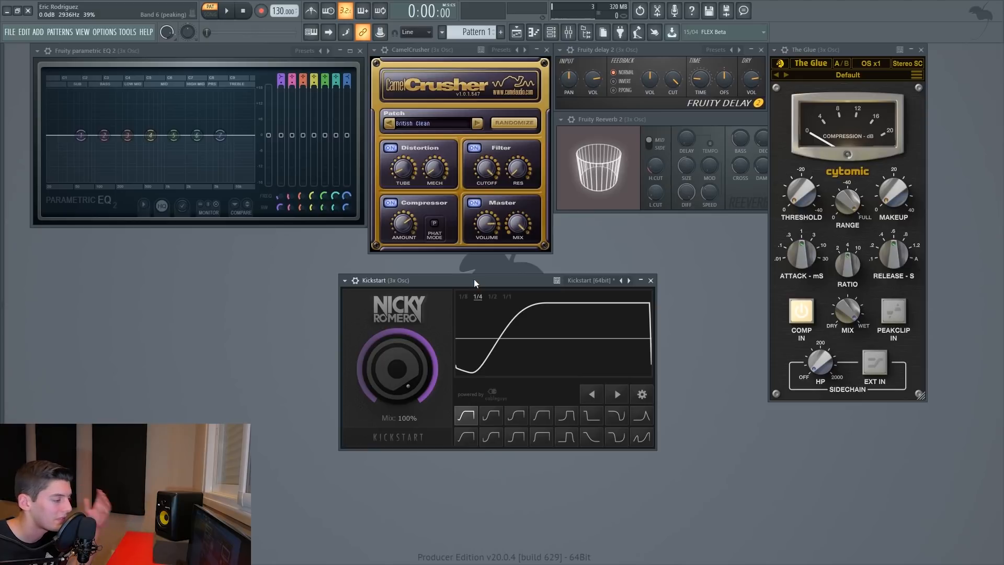
mouse_move(474, 278)
left_mouse_down()
mouse_move(81, 80)
mouse_move(325, 102)
mouse_move(461, 269)
left_mouse_up()
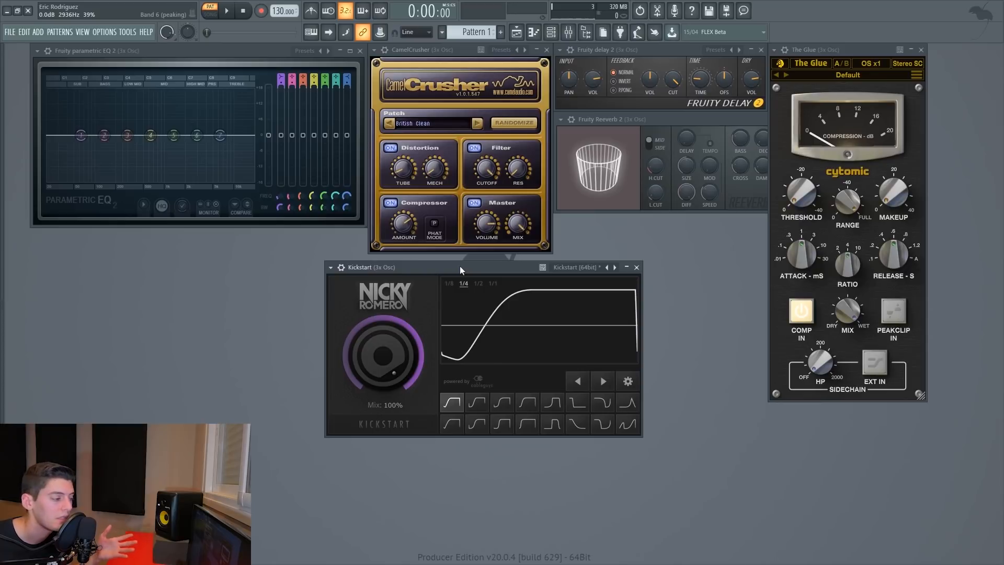
left_click_drag(459, 266, 444, 259)
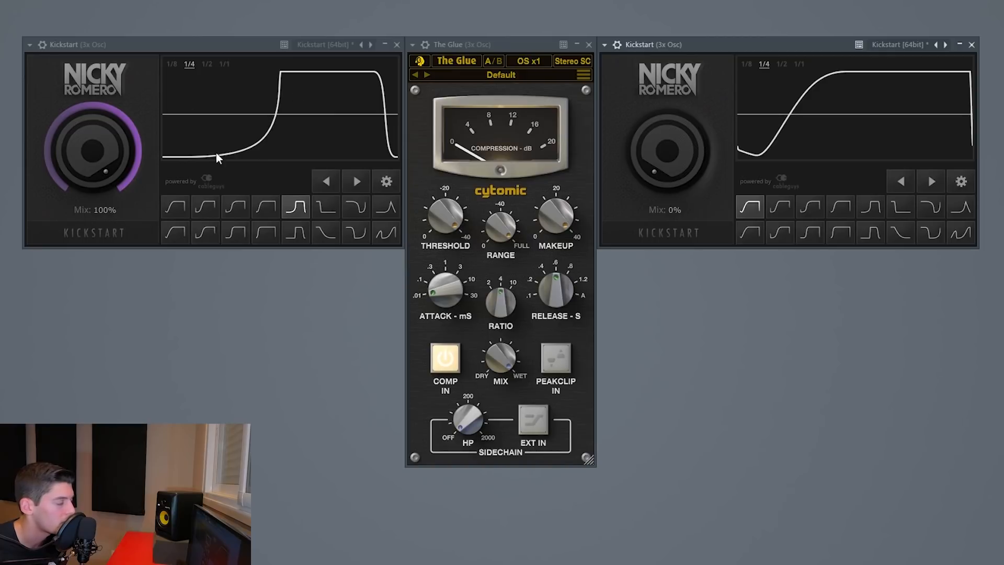
Play and stop the sound through the Kickstart, The Glue, Kickstart chain to compare the waveforms before and after compression
key("space")
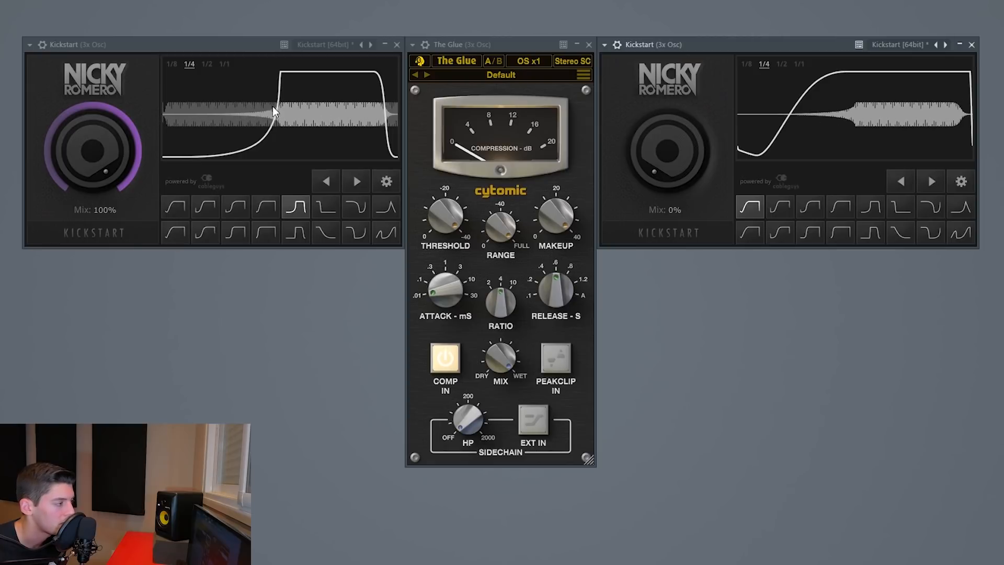
key("space")
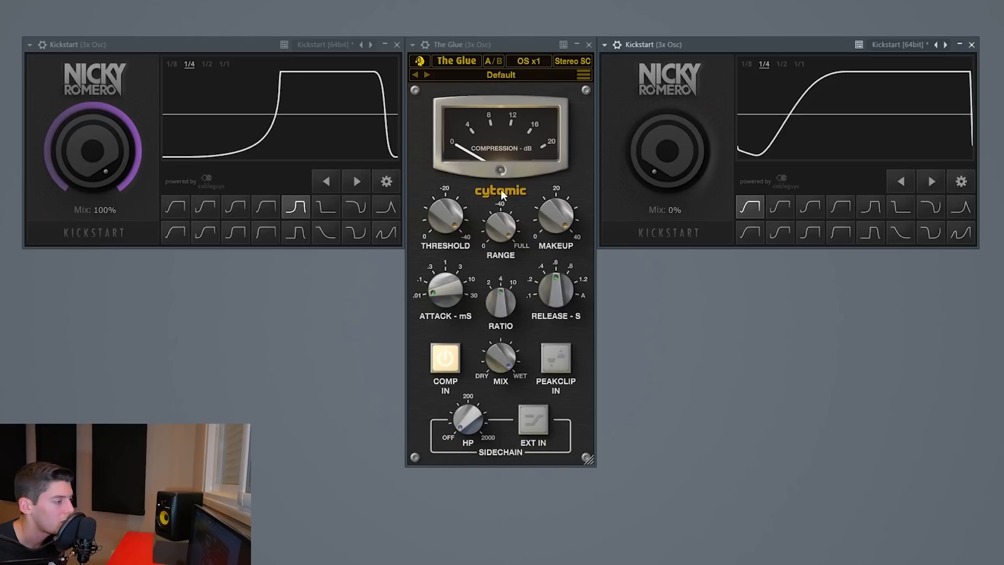
key("space")
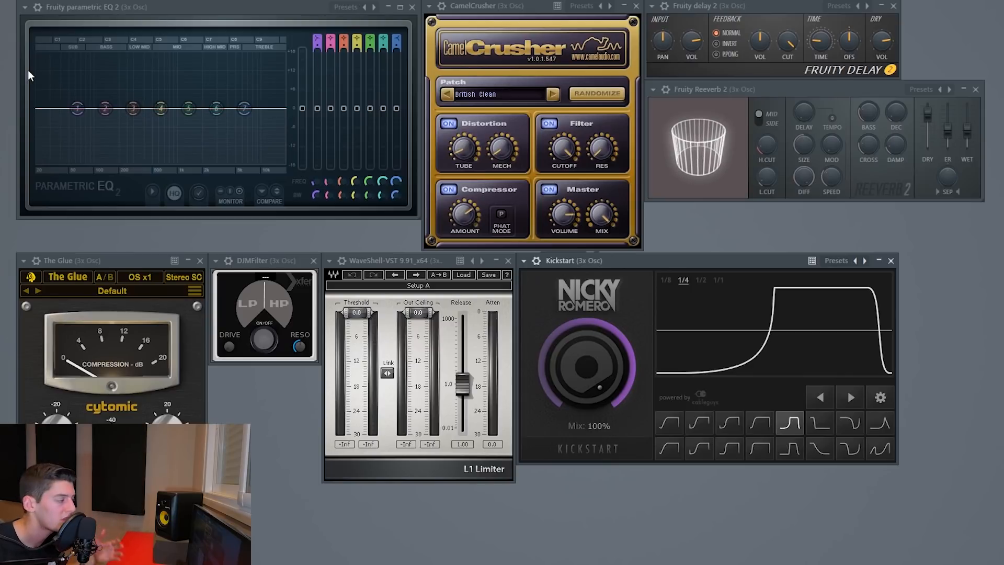
Slightly boost bands 4 and 6 in Fruity parametric EQ 2, then bring Fruity Reeverb 2 into focus
left_click_drag(161, 112, 230, 97)
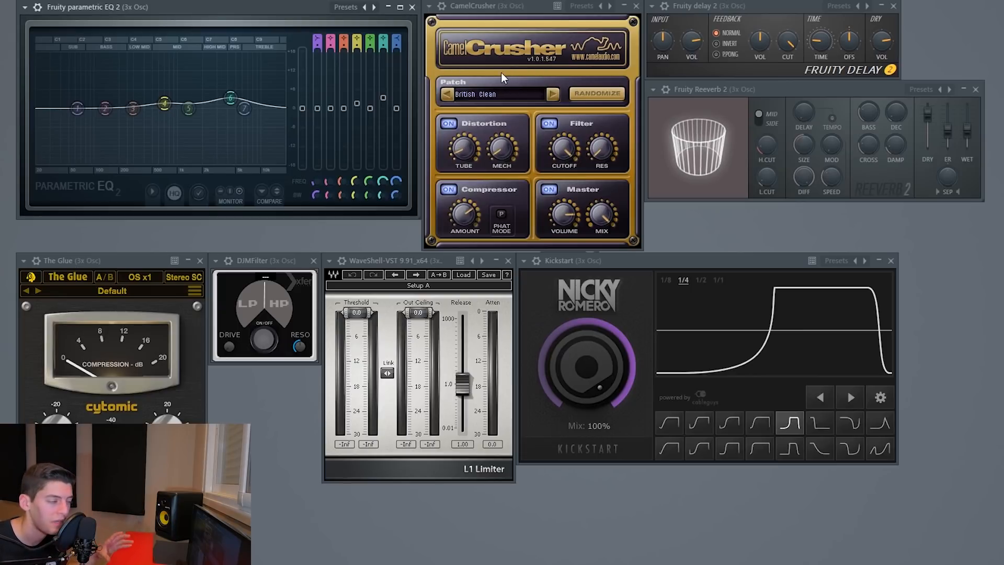
left_click(763, 87)
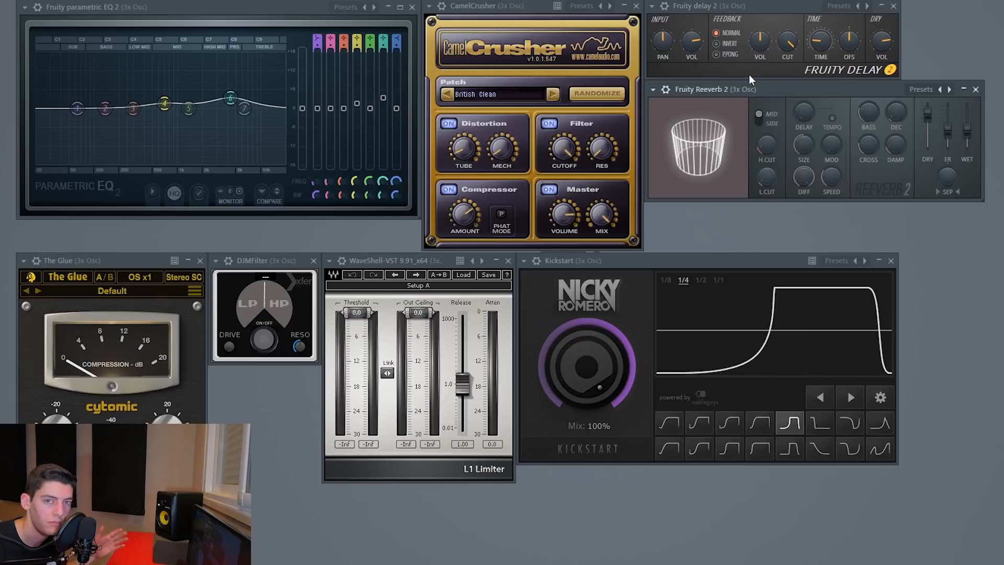
Rearrange the plugin windows so the L1 Limiter comes directly after The Glue and before DJMFilter
left_click(113, 259)
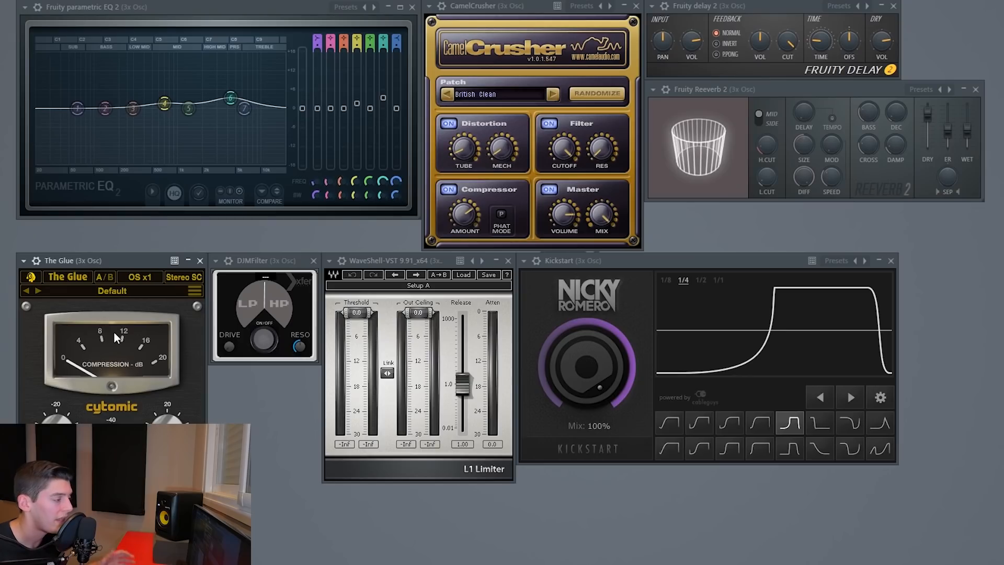
left_click(269, 261)
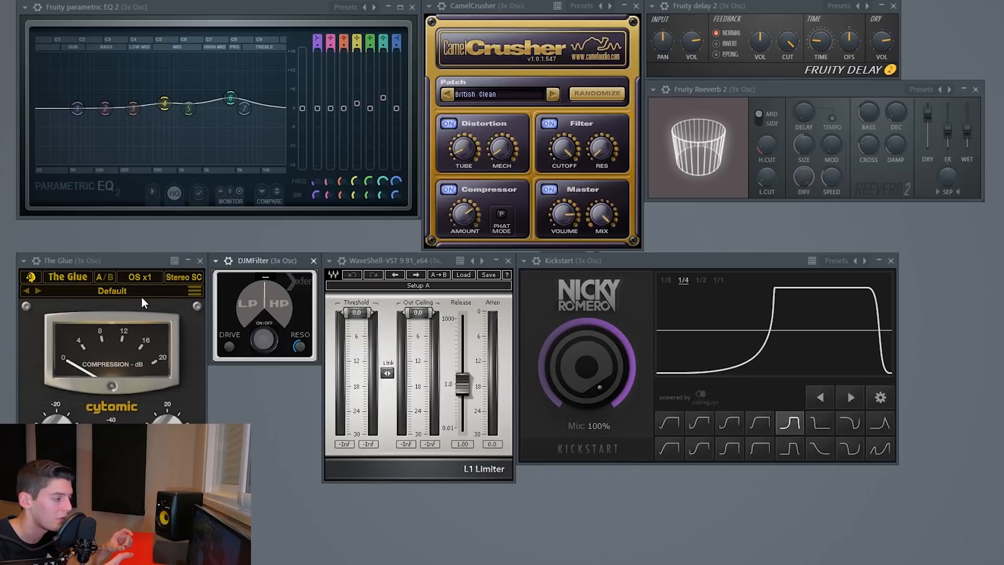
left_click(369, 262)
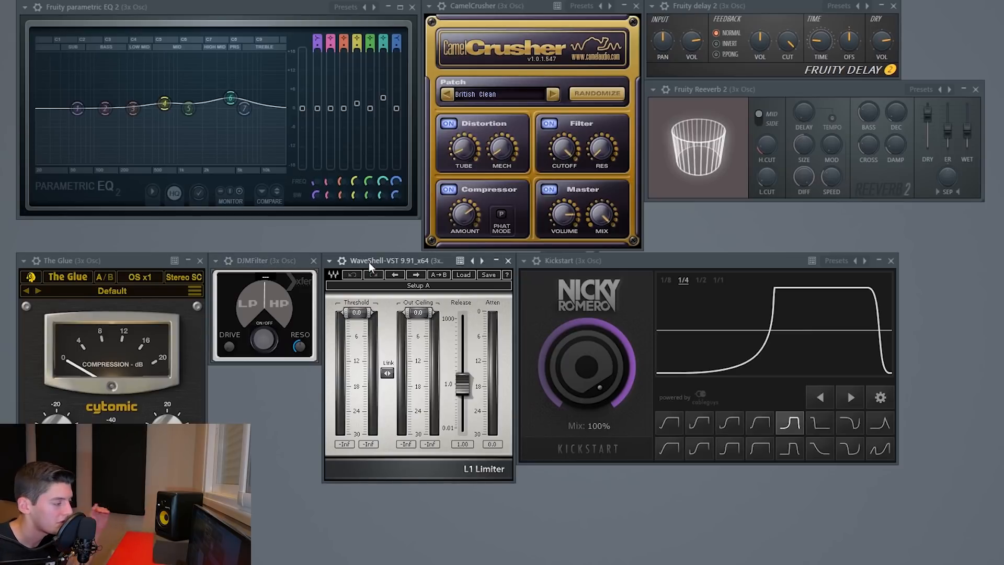
left_click(286, 261)
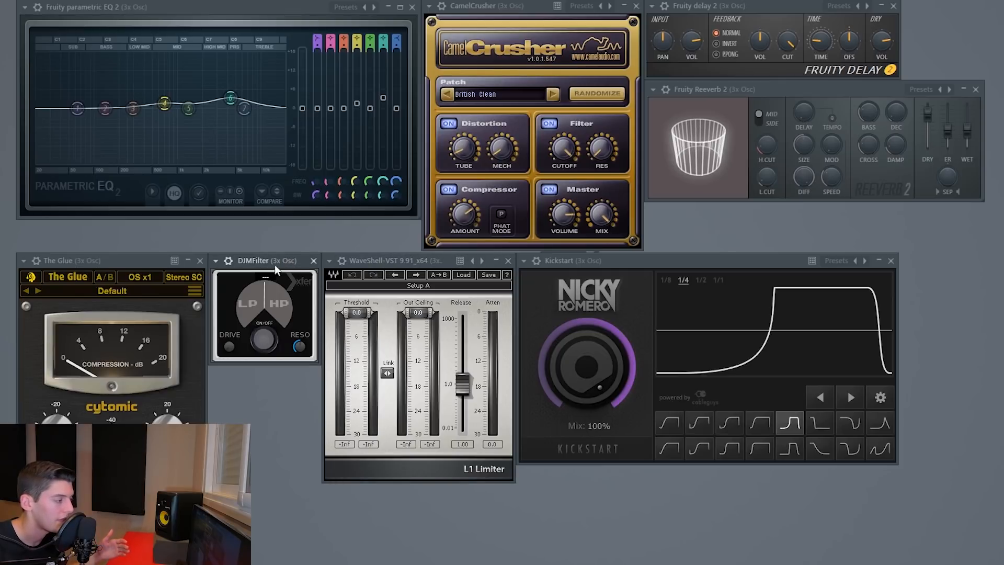
left_click_drag(369, 262, 455, 264)
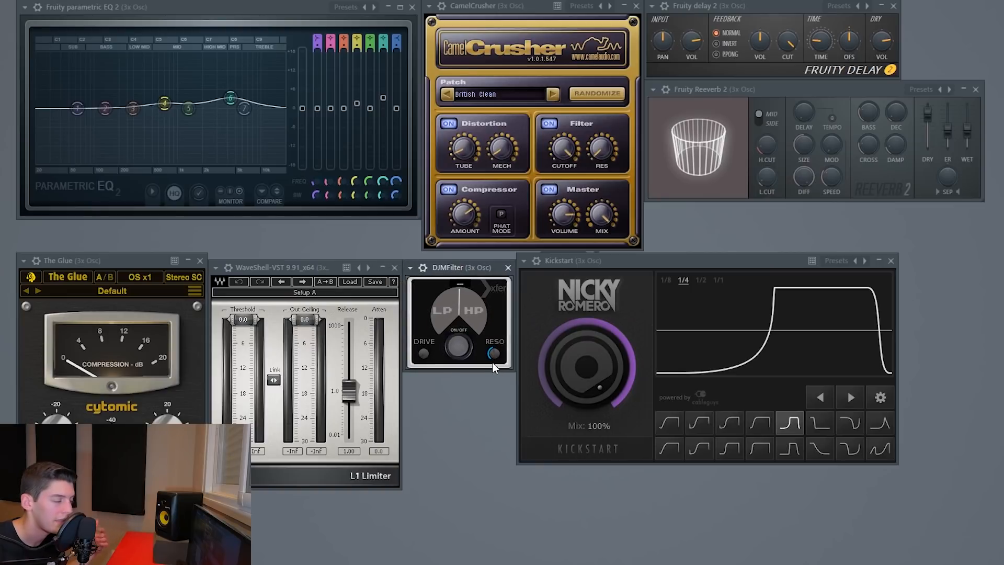
Switch on DJMFilter and sweep its low-pass cutoff down to 170 and back up close to fully open
left_click_drag(435, 308, 449, 332)
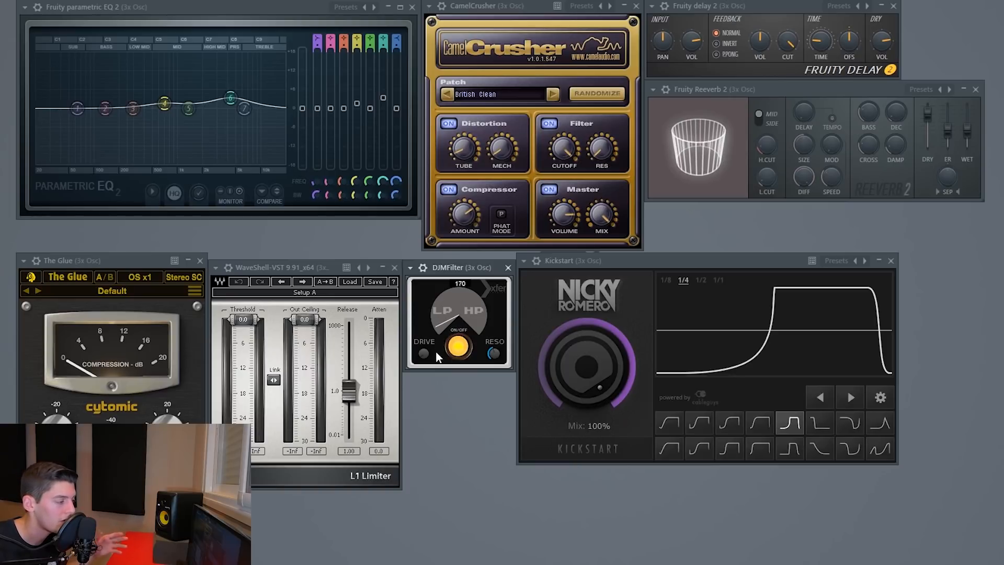
left_click_drag(435, 351, 435, 309)
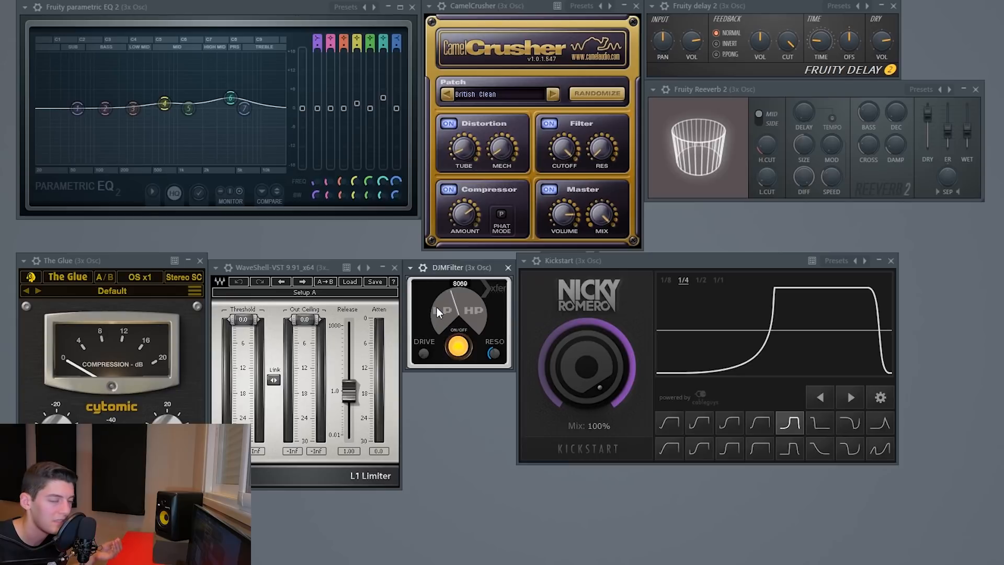